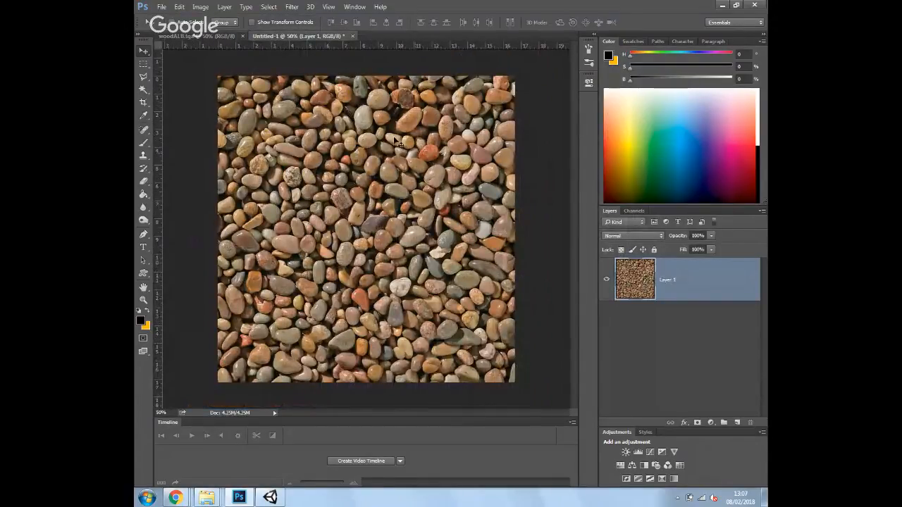
Offset the pebbles image by Horizontal -624 and Vertical about -579 with Wrap Around
click(219, 36)
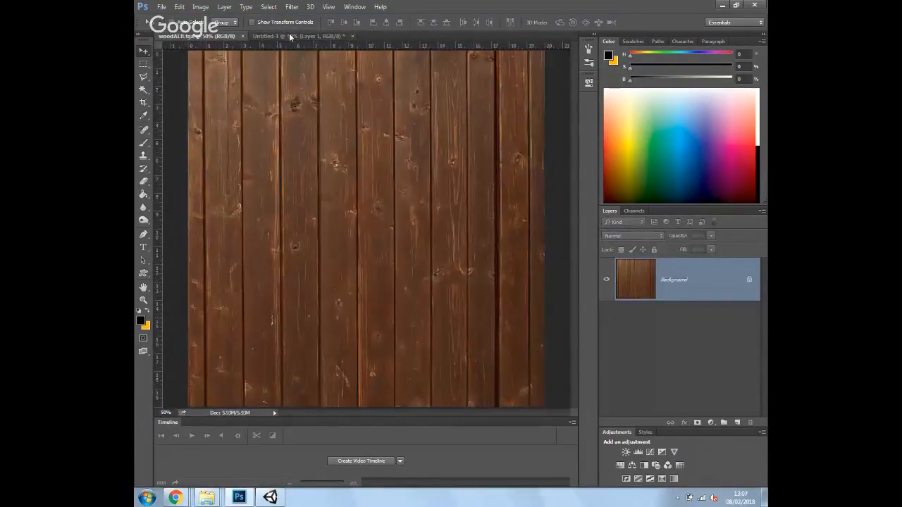
click(289, 35)
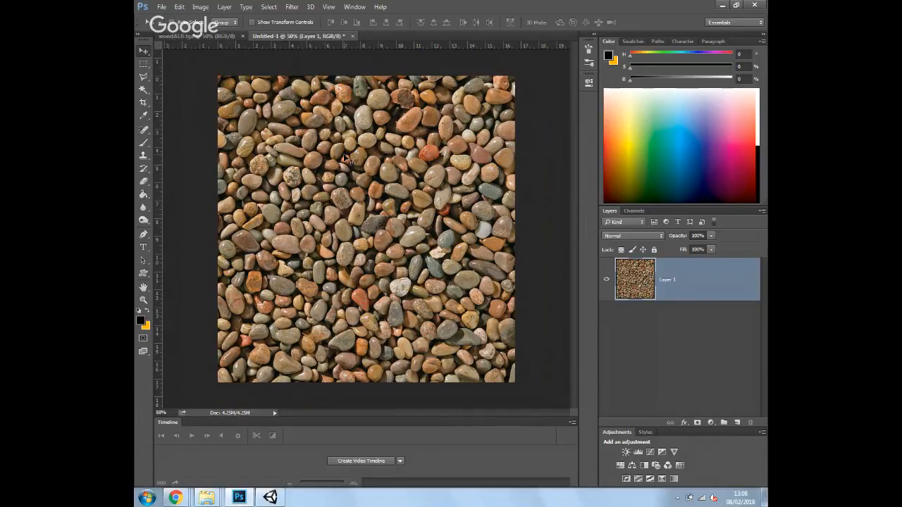
click(295, 9)
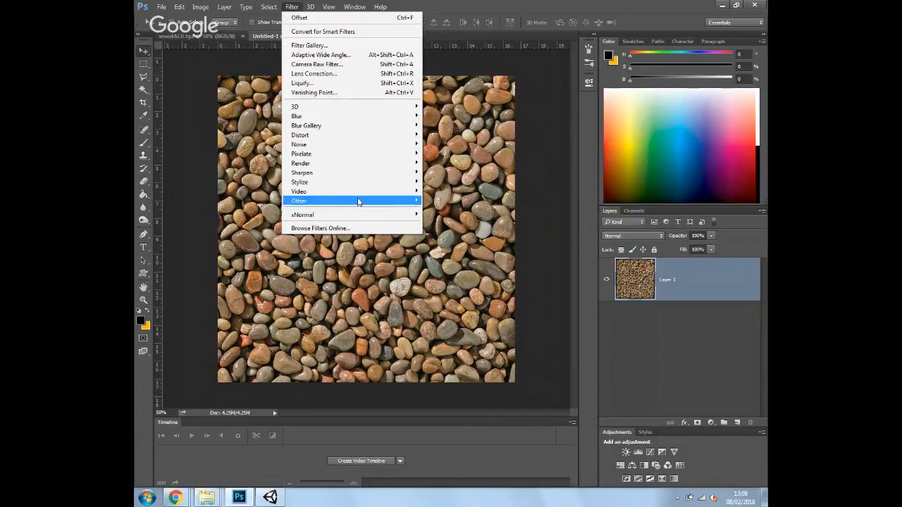
mouse_move(359, 202)
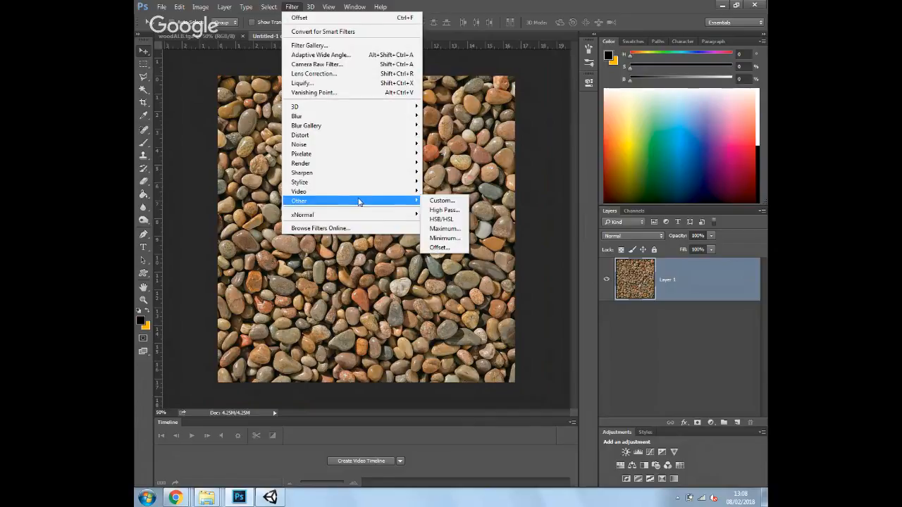
click(440, 248)
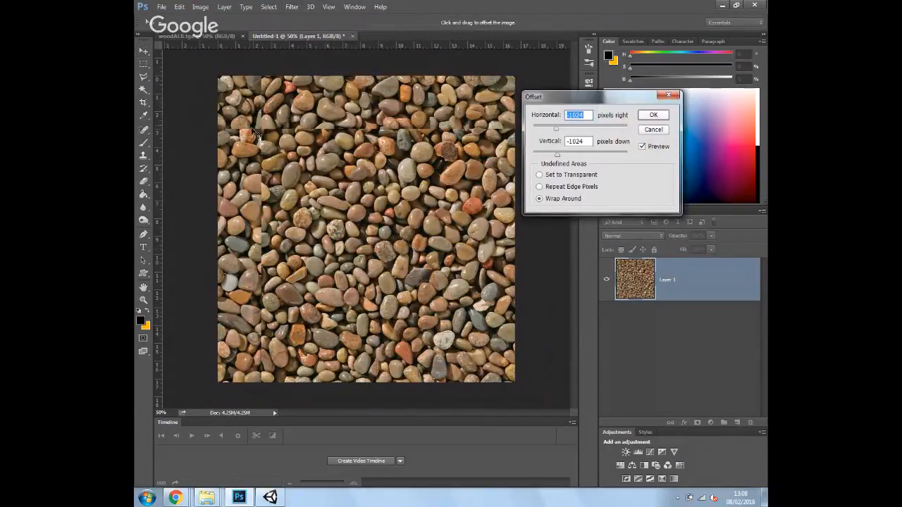
drag(557, 130, 567, 133)
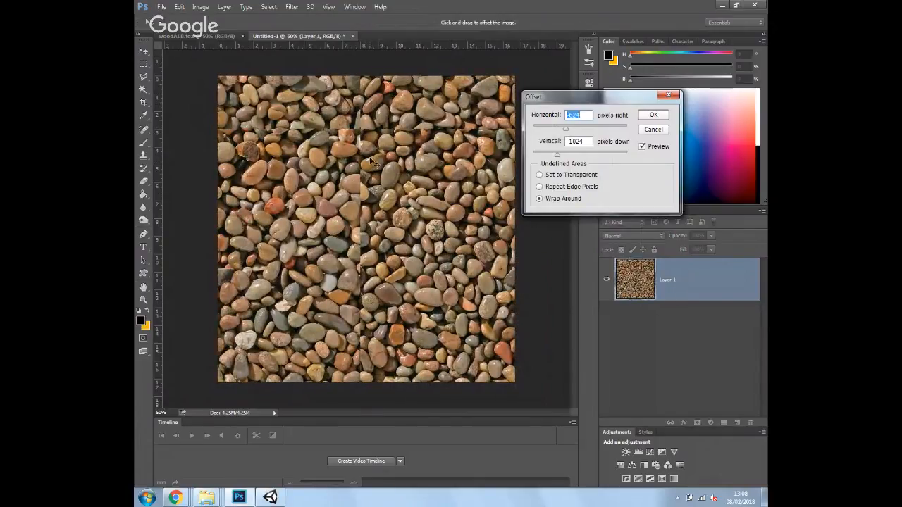
drag(556, 154, 564, 160)
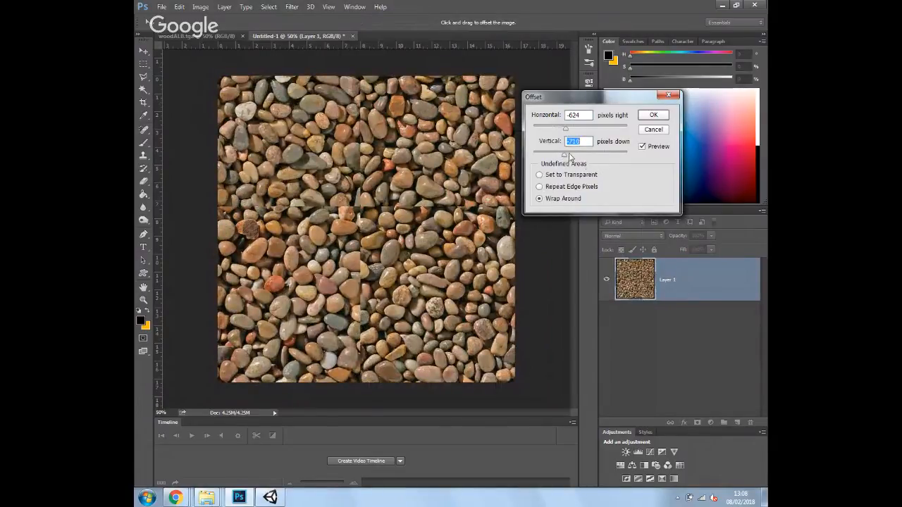
click(566, 155)
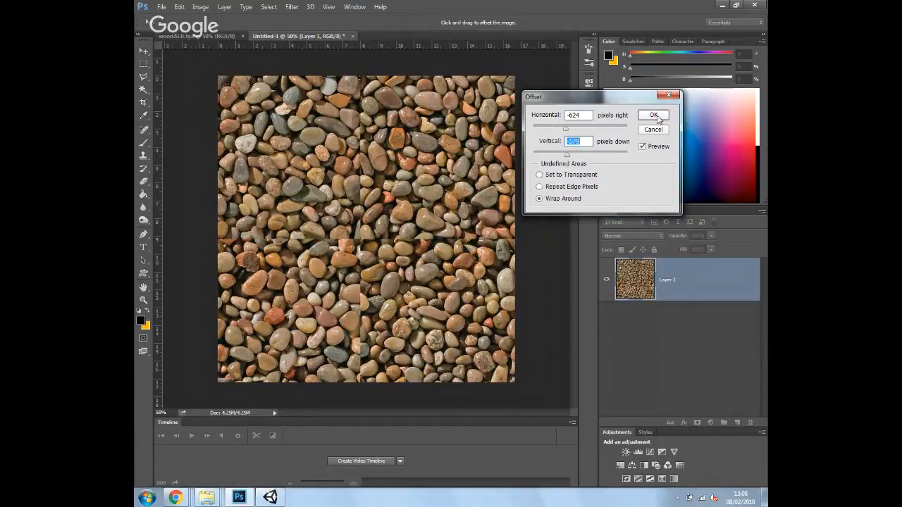
click(654, 116)
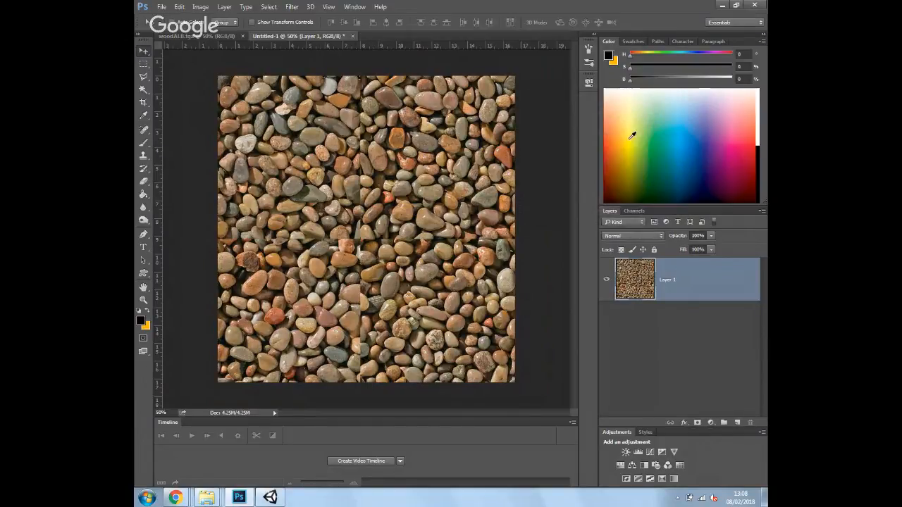
Paint down the vertical seam and across the horizontal seam with a smaller Spot Healing Brush
click(144, 131)
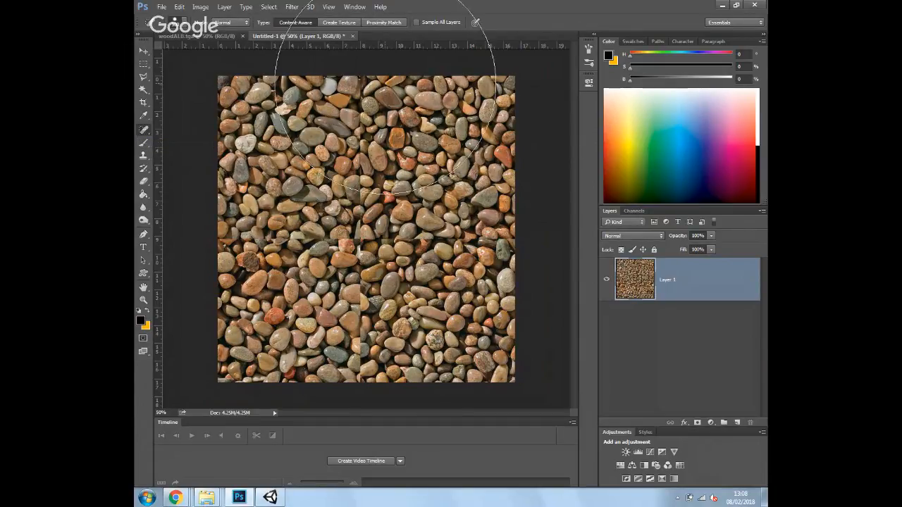
key(bracketleft)
key(bracketleft)
key(bracketleft)
key(bracketleft)
key(bracketleft)
key(bracketleft)
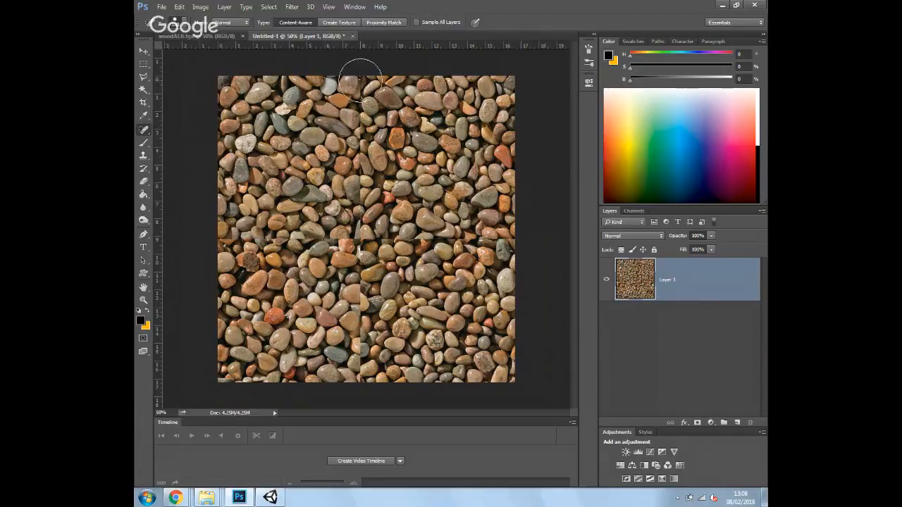
click(360, 76)
drag(360, 77, 361, 383)
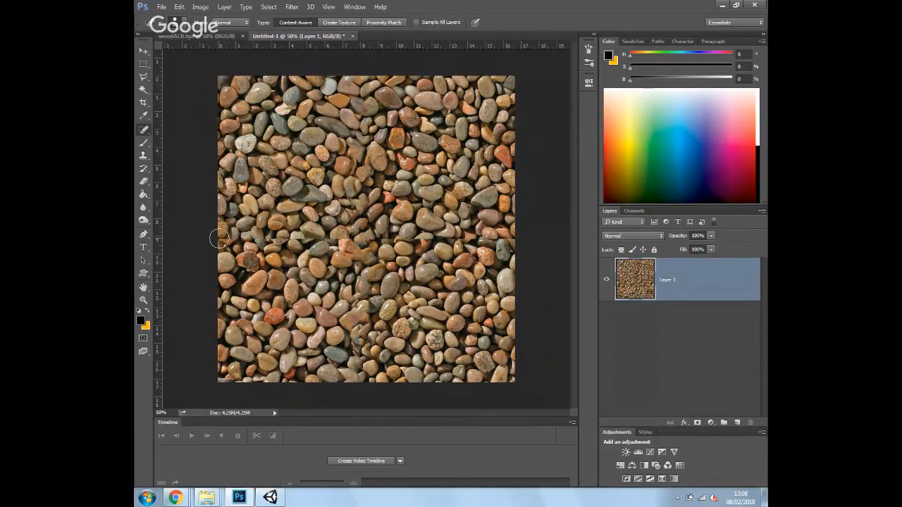
drag(218, 238, 725, 238)
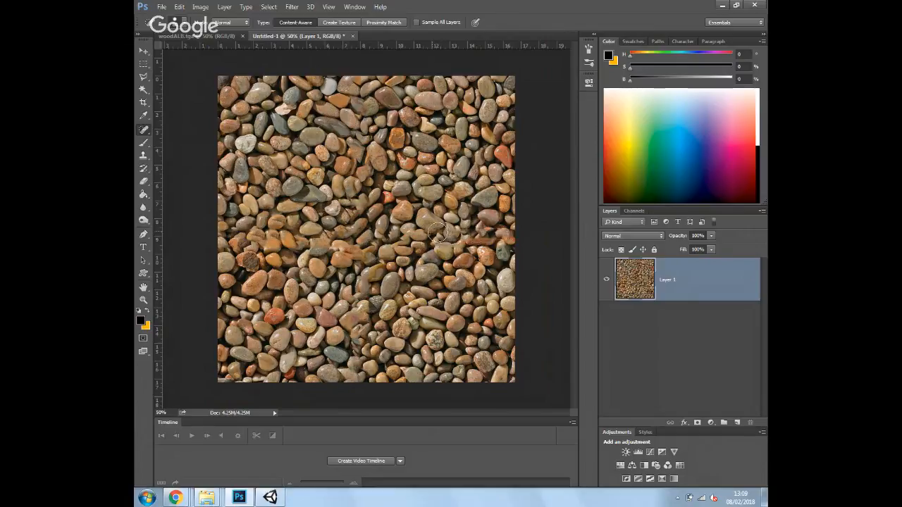
Lasso a single grey pebble and copy it onto a new layer
click(144, 76)
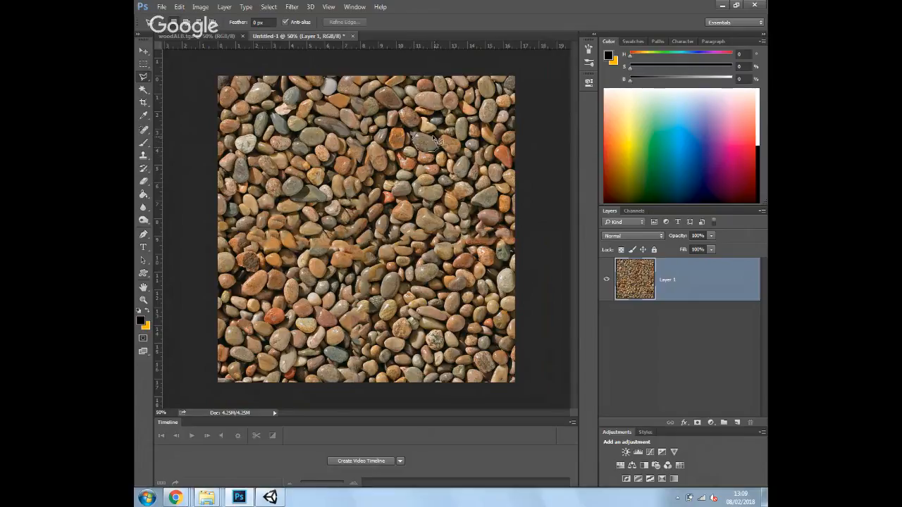
drag(421, 136, 420, 134)
key(ctrl+j)
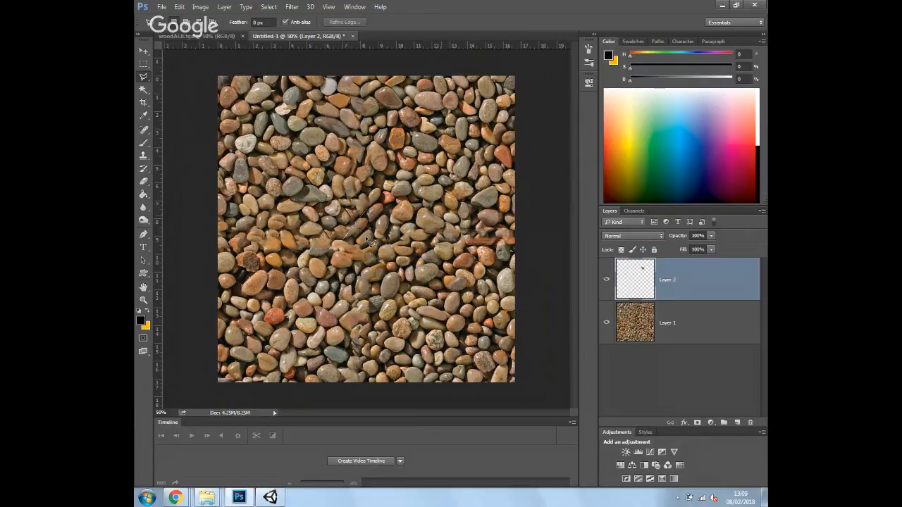
Move the copied pebble toward the image centre and rotate it about 109°
key(v)
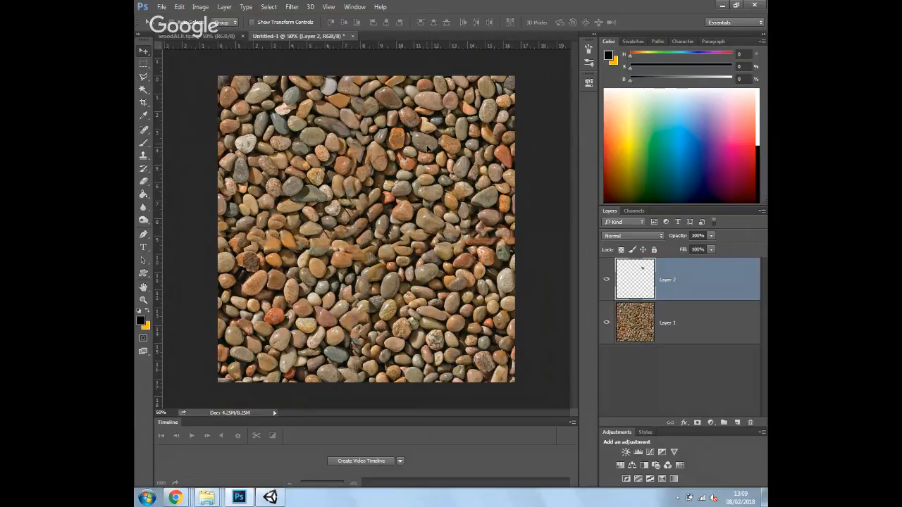
mouse_move(396, 199)
mouse_down()
mouse_move(330, 246)
mouse_move(329, 229)
mouse_move(334, 237)
mouse_up()
key(ctrl)
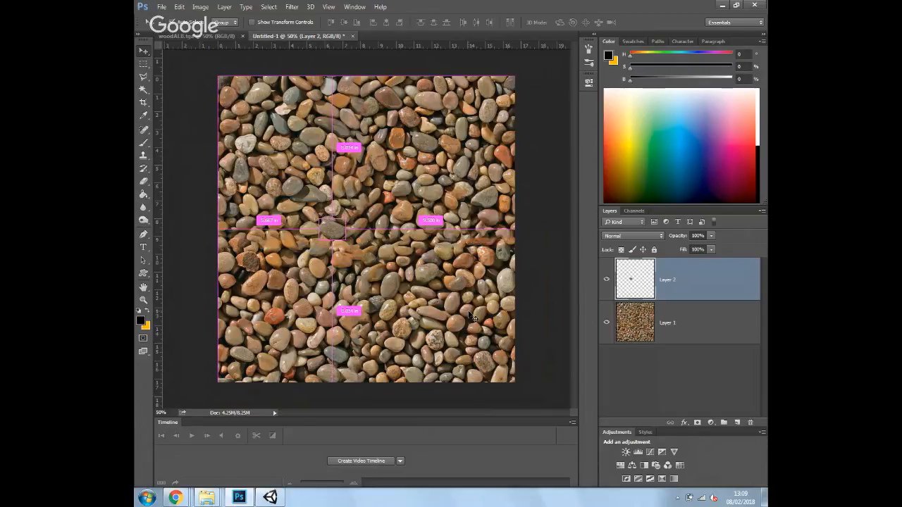
key(ctrl+t)
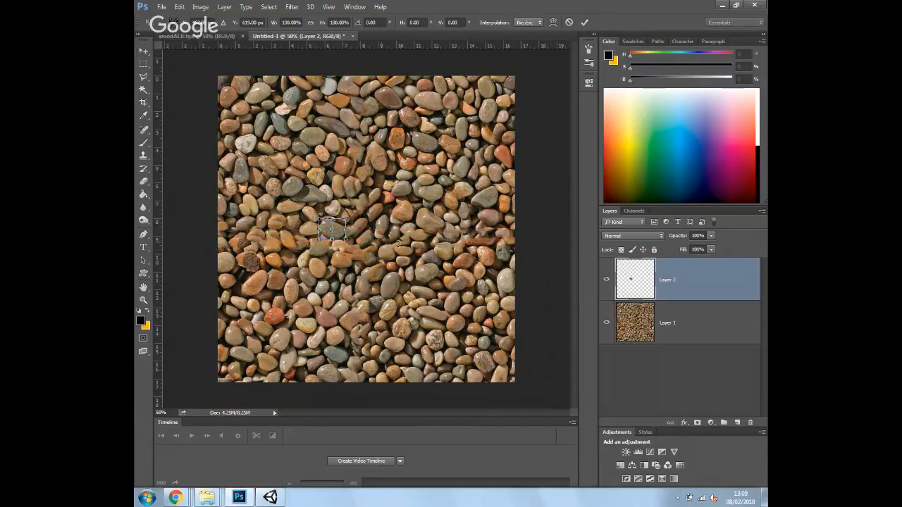
drag(348, 255, 300, 276)
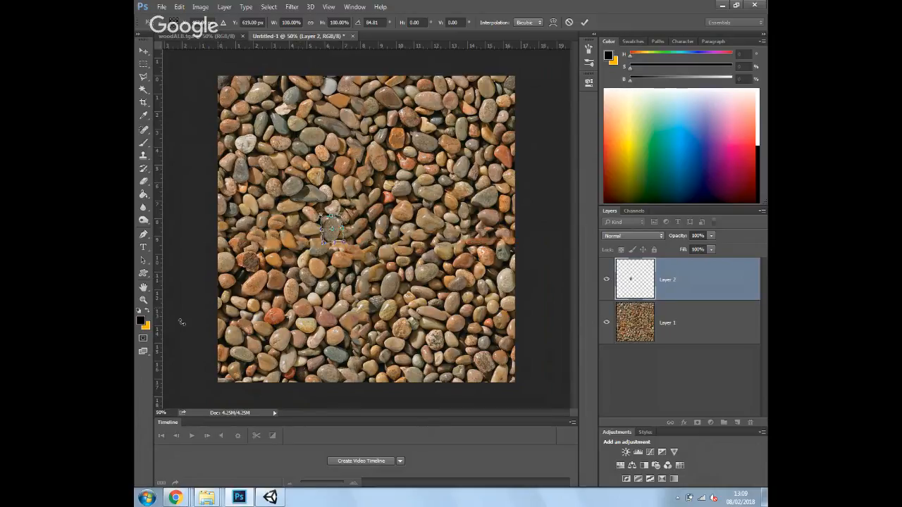
key(Return)
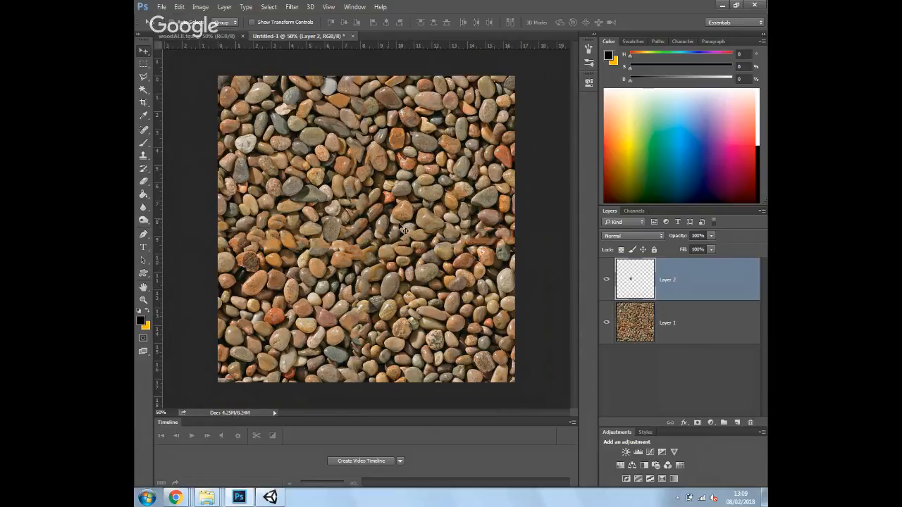
Crop the pebble texture to a 2048 × 2048 px square, keeping both layers
click(144, 52)
click(143, 103)
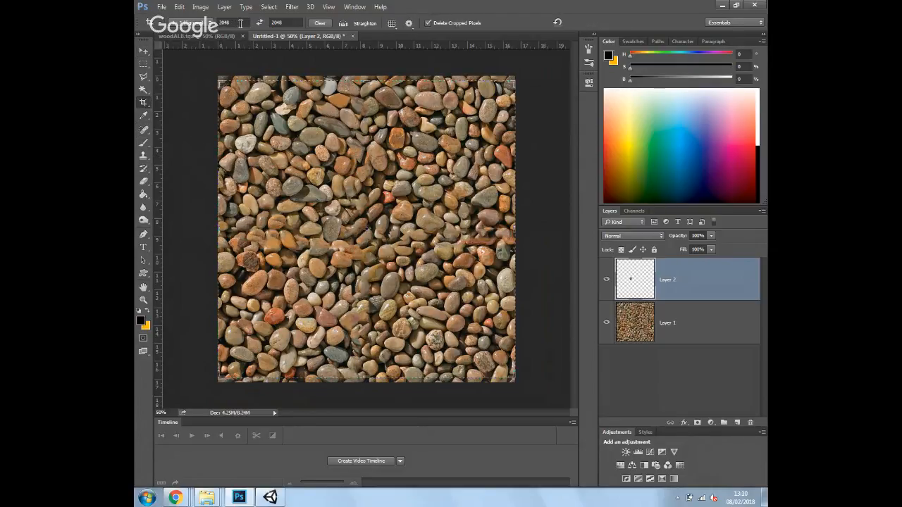
click(239, 23)
key(Tab)
key(shift+Tab)
text(2)
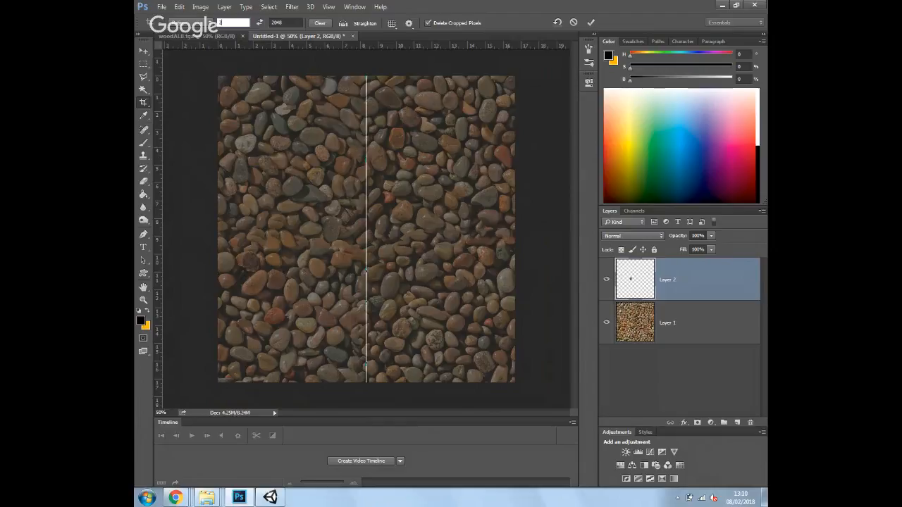
text(048)
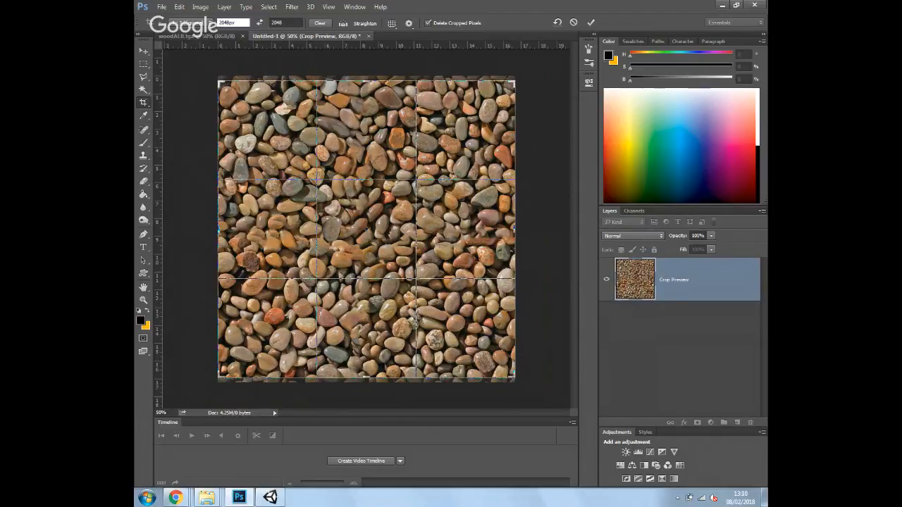
key(Return)
click(288, 23)
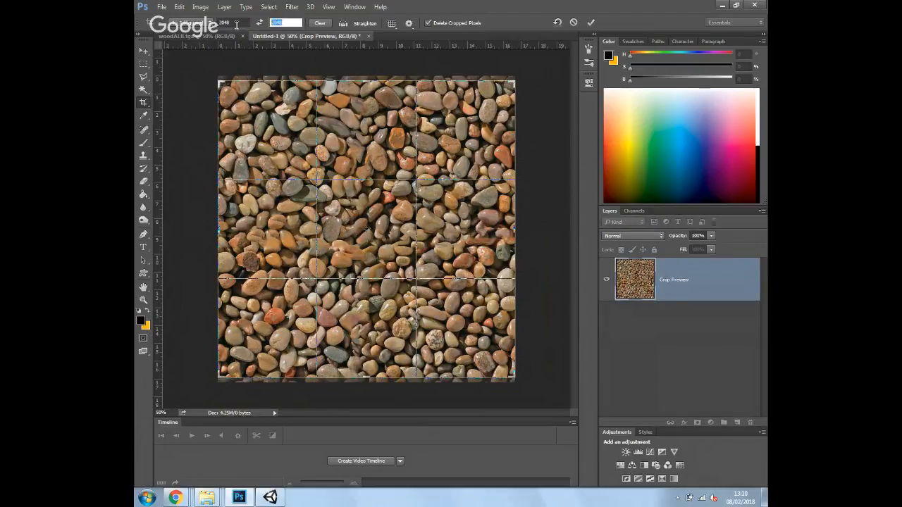
text(2048p)
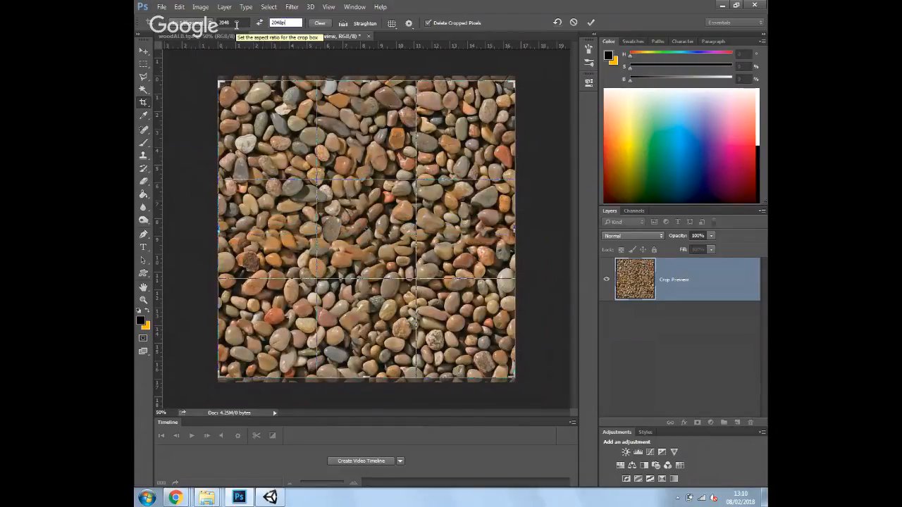
text(x)
key(Return)
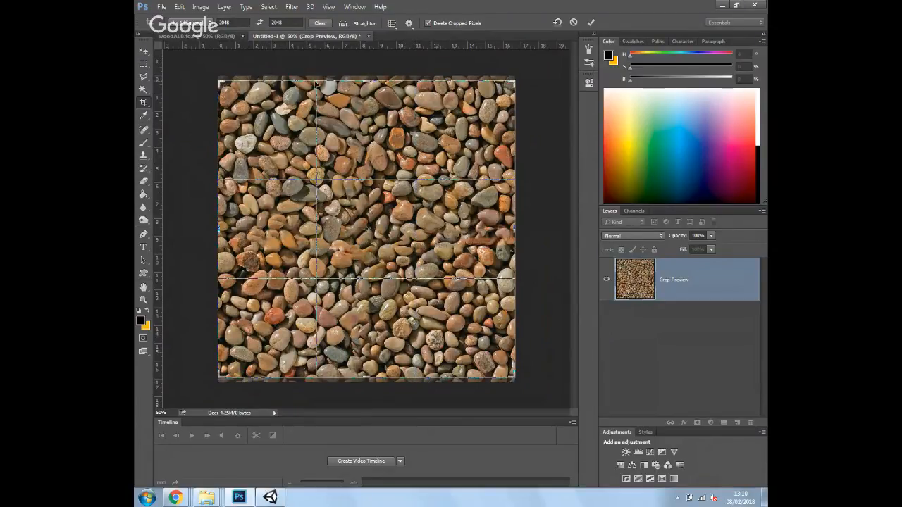
key(Return)
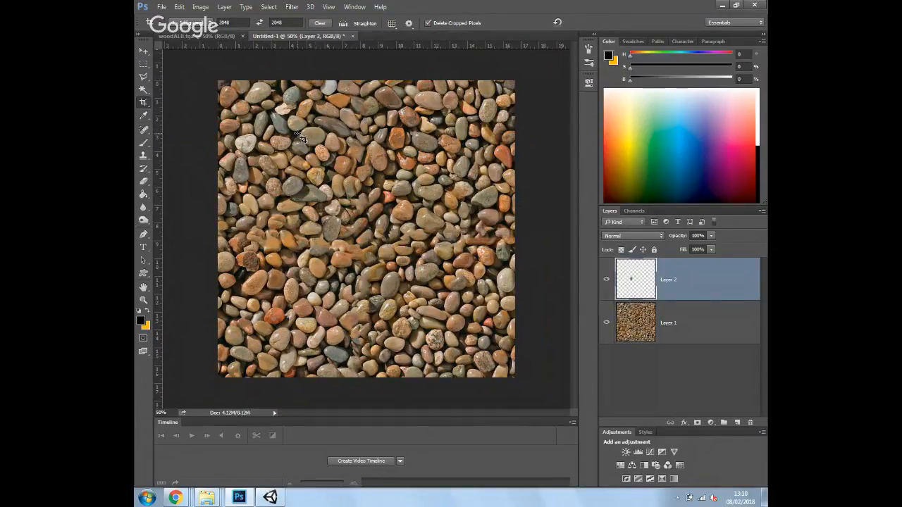
Wrap-offset the pebble layer horizontally, then merge it down into Layer 1
click(292, 7)
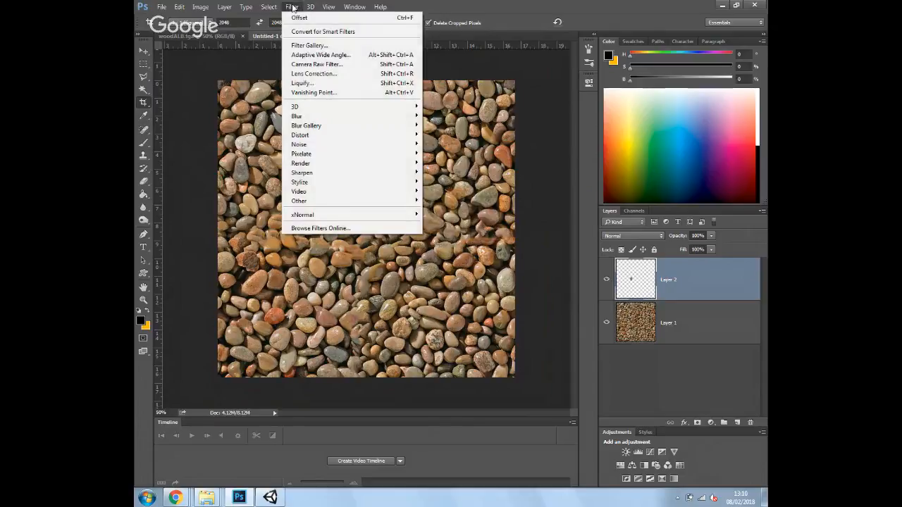
mouse_move(394, 201)
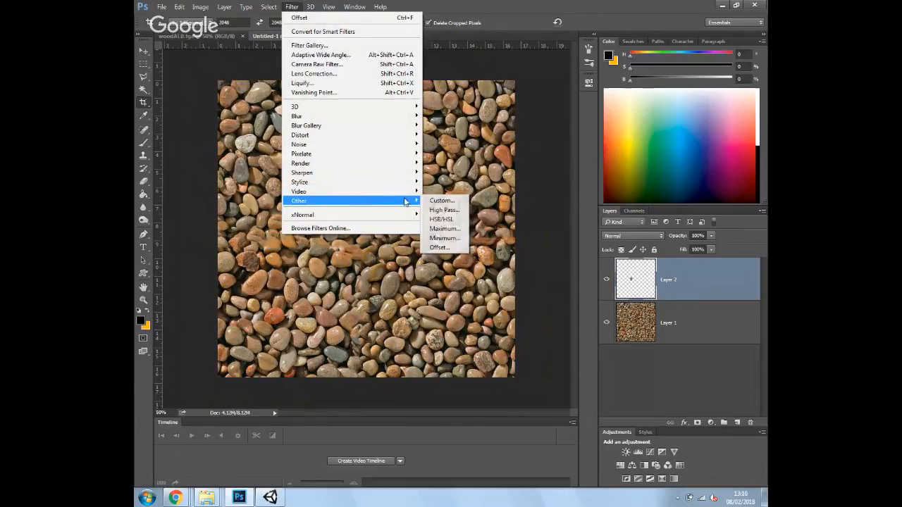
click(446, 248)
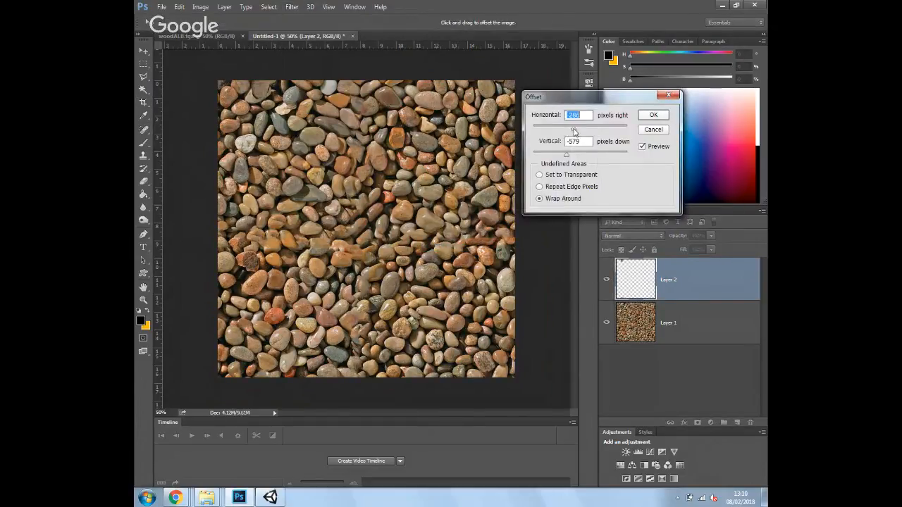
drag(574, 131, 589, 154)
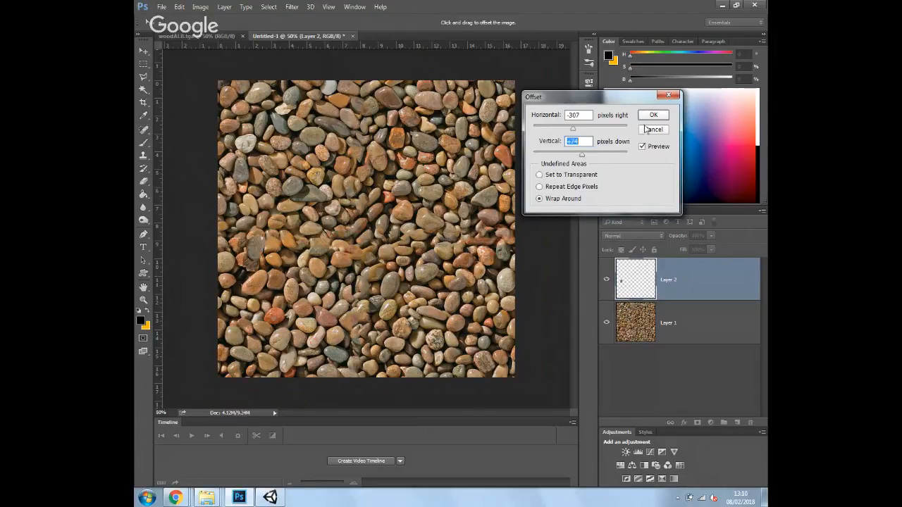
click(653, 115)
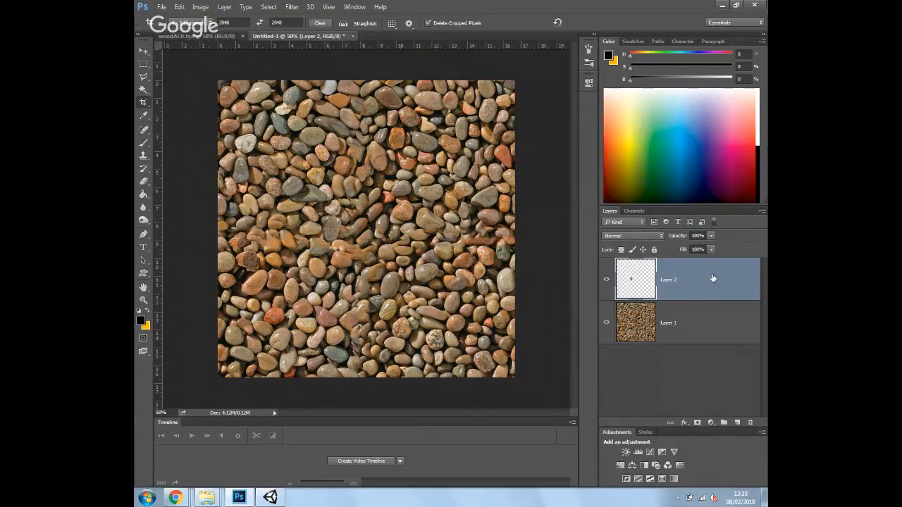
key(ctrl+e)
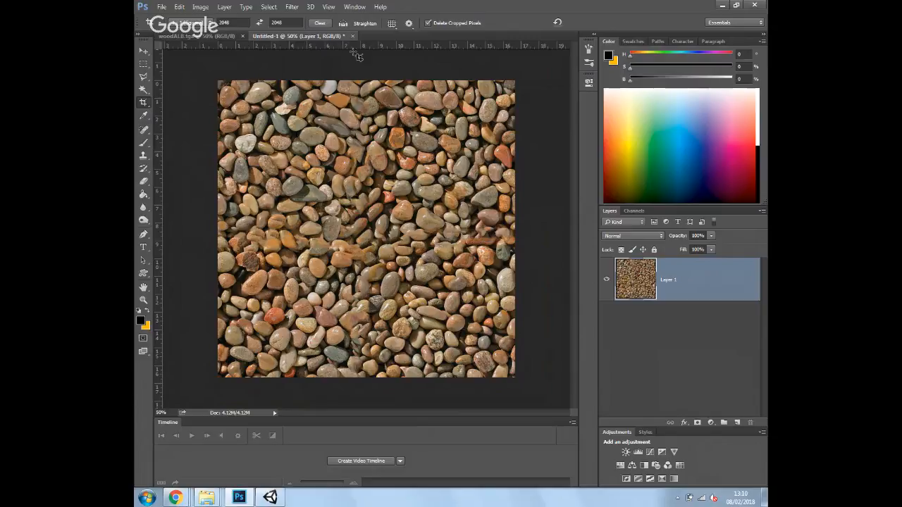
Offset Layer 1 again (about +266 horizontal, -582 vertical) and heal the exposed horizontal seam
click(292, 7)
mouse_move(343, 201)
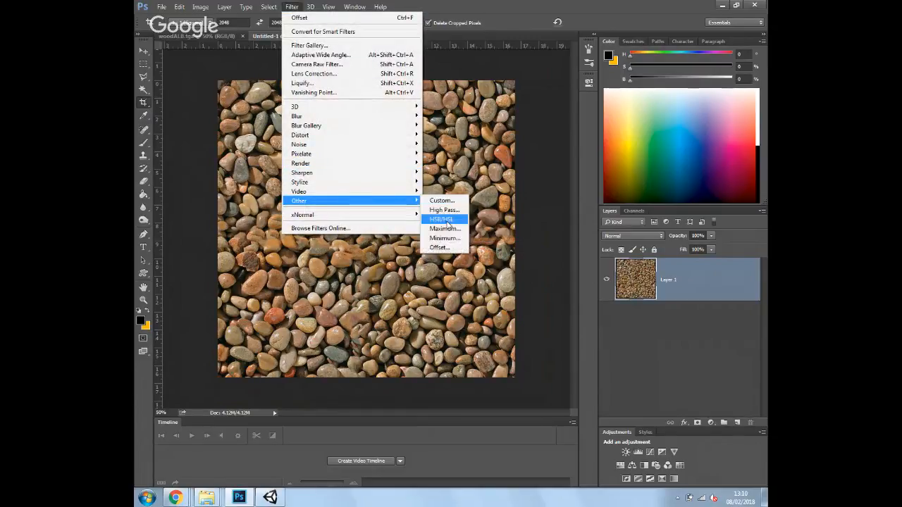
click(440, 247)
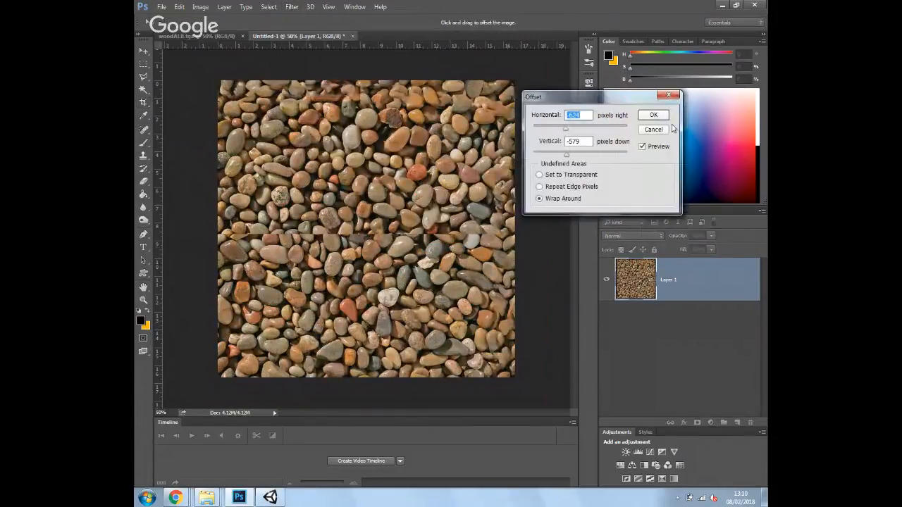
drag(566, 155, 569, 151)
drag(566, 131, 589, 132)
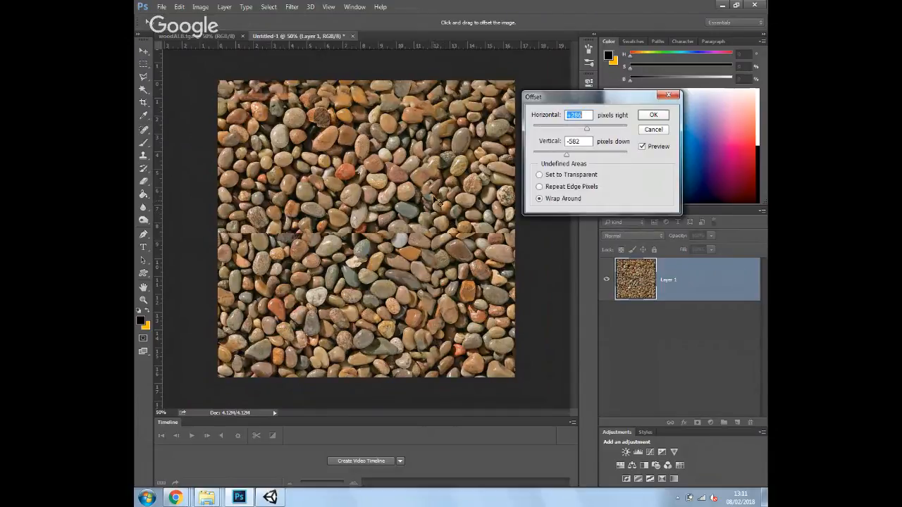
click(656, 115)
key(c)
click(143, 130)
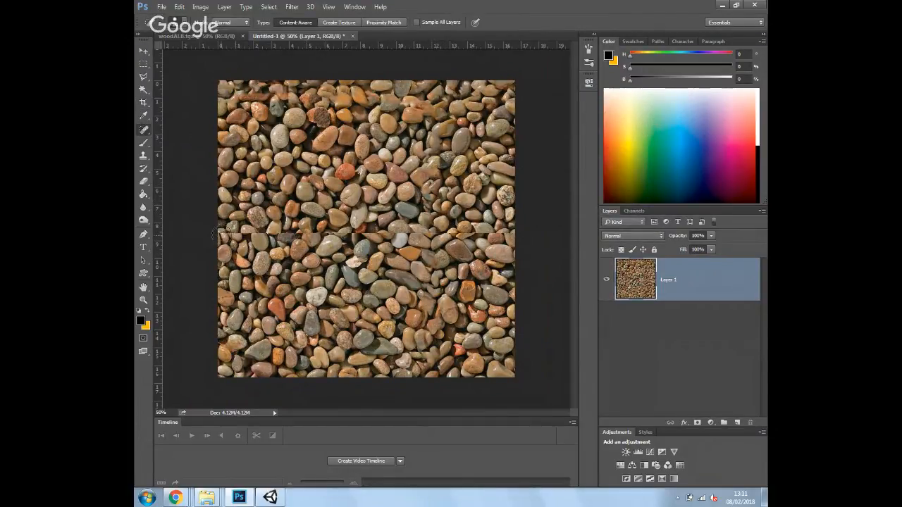
drag(215, 234, 584, 242)
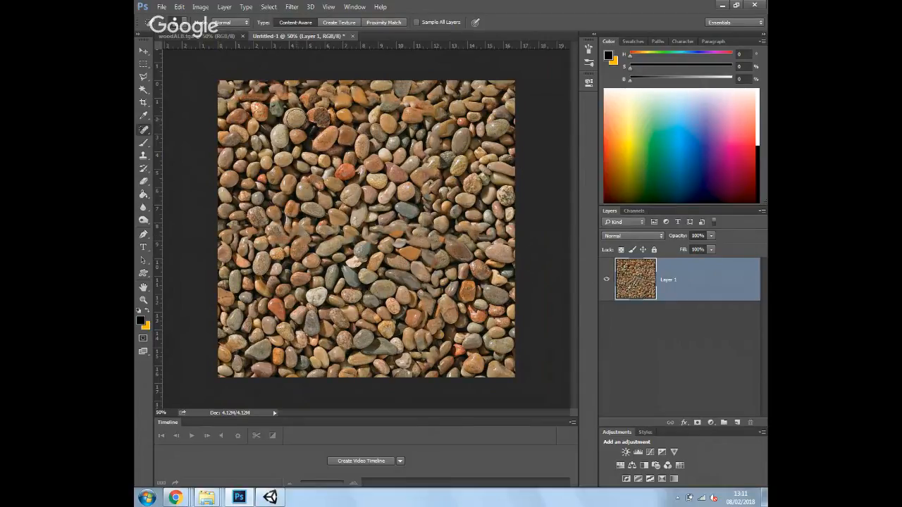
Save the texture as JPEG 'AlbedoPebbles' in Assets/Decals/Materials
click(161, 7)
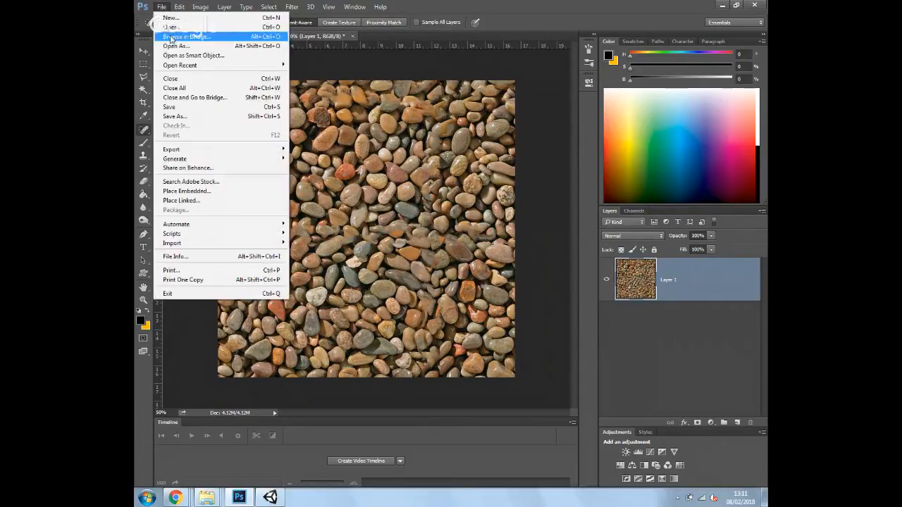
click(197, 117)
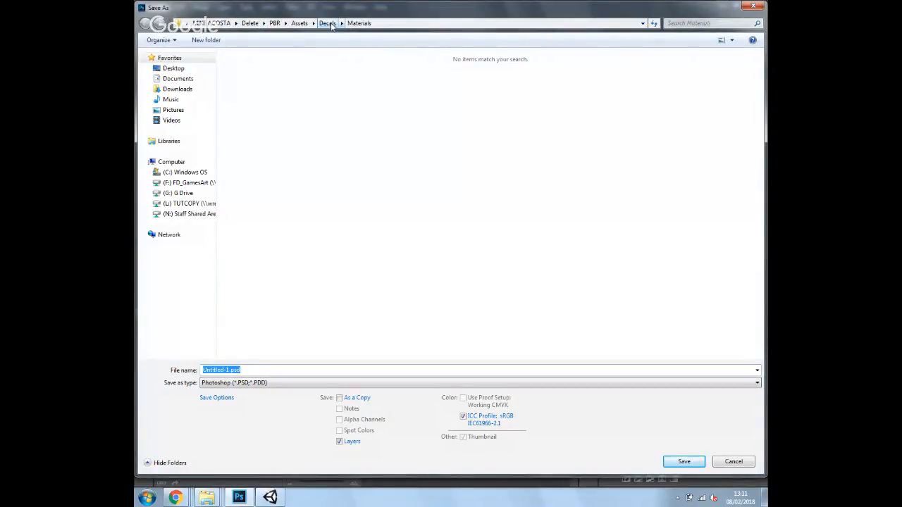
click(262, 371)
click(255, 382)
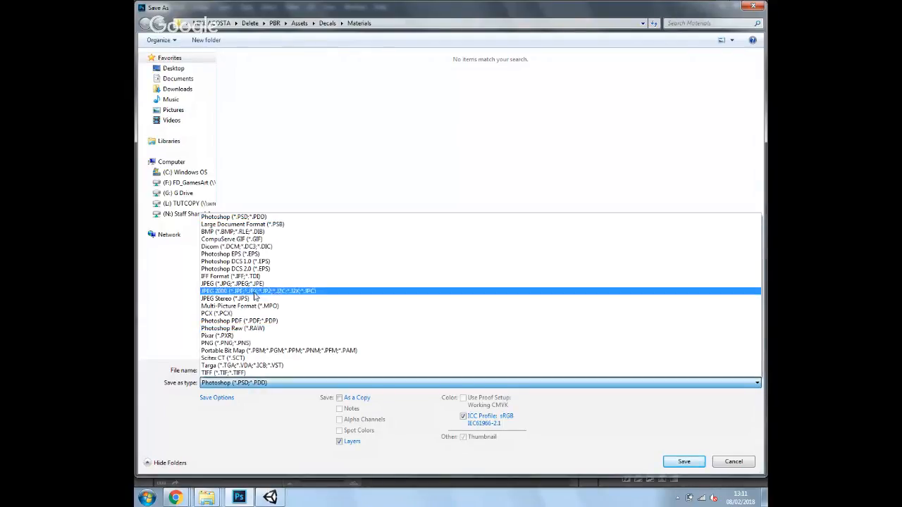
click(257, 284)
drag(247, 371, 204, 381)
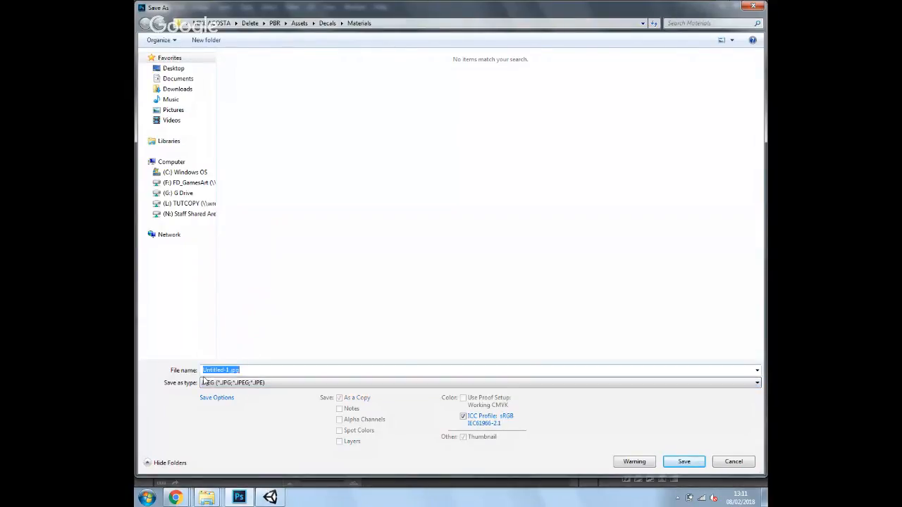
text(AlbedoPebbles)
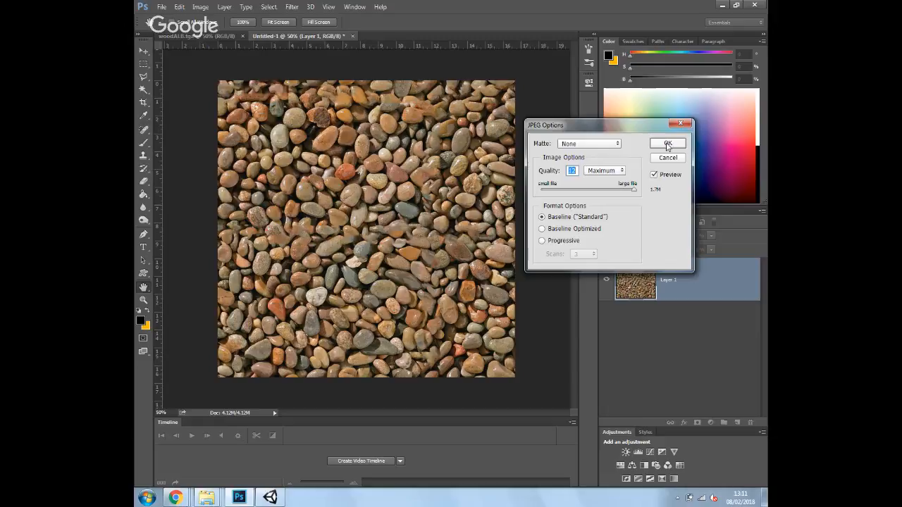
key(Return)
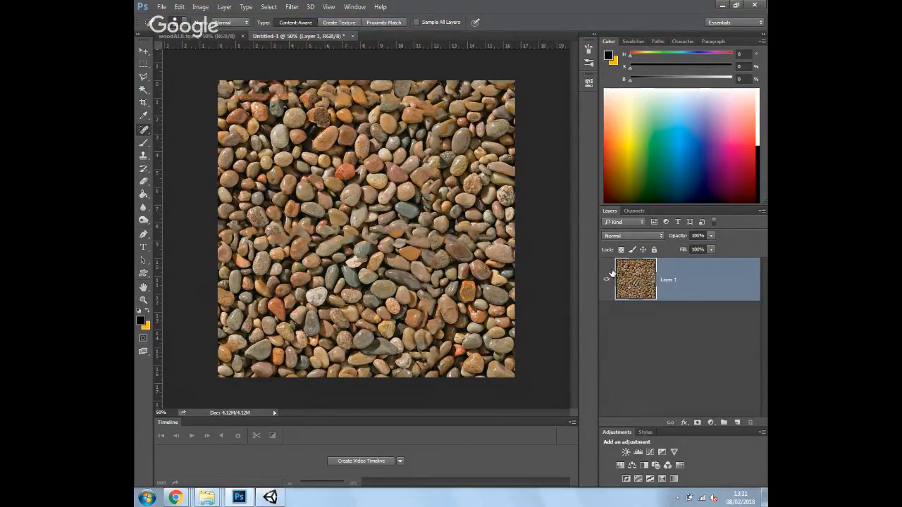
Show the Channels panel and target only the Blue channel
click(638, 211)
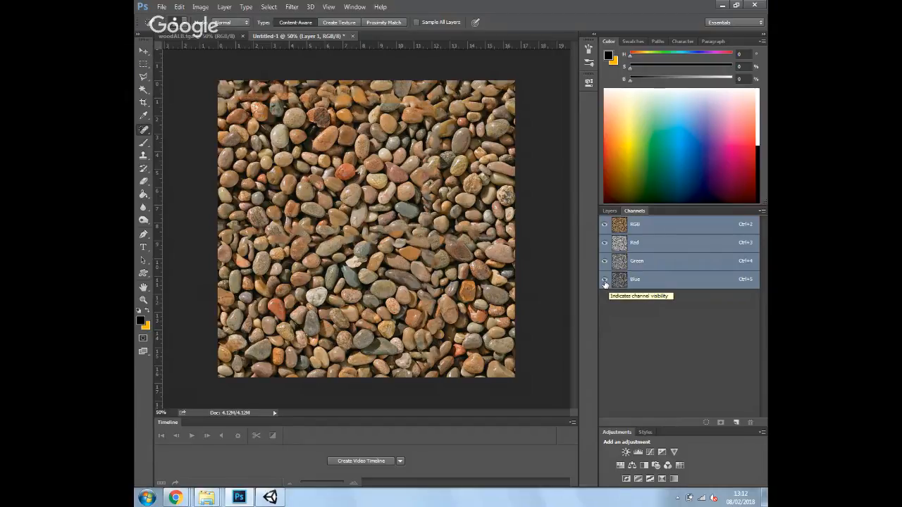
click(642, 280)
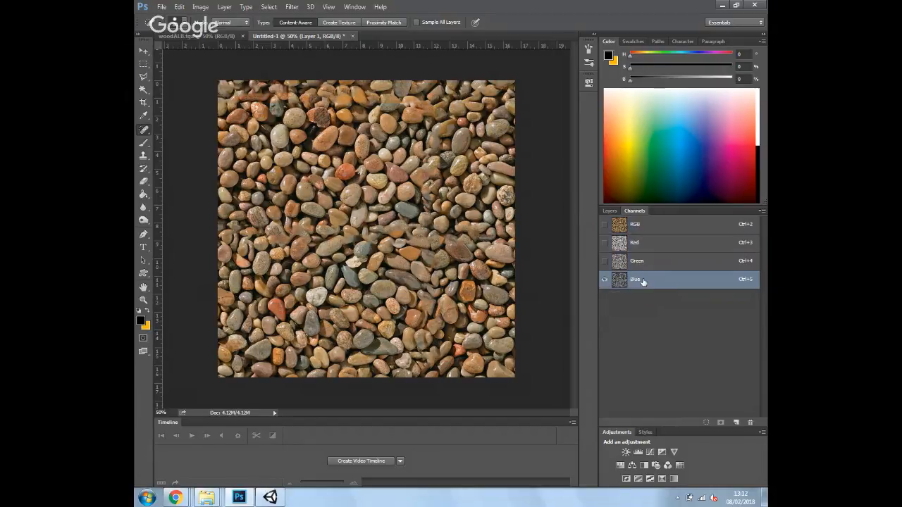
Paint the entire Blue channel black with the Brush, then select the Green channel
click(143, 143)
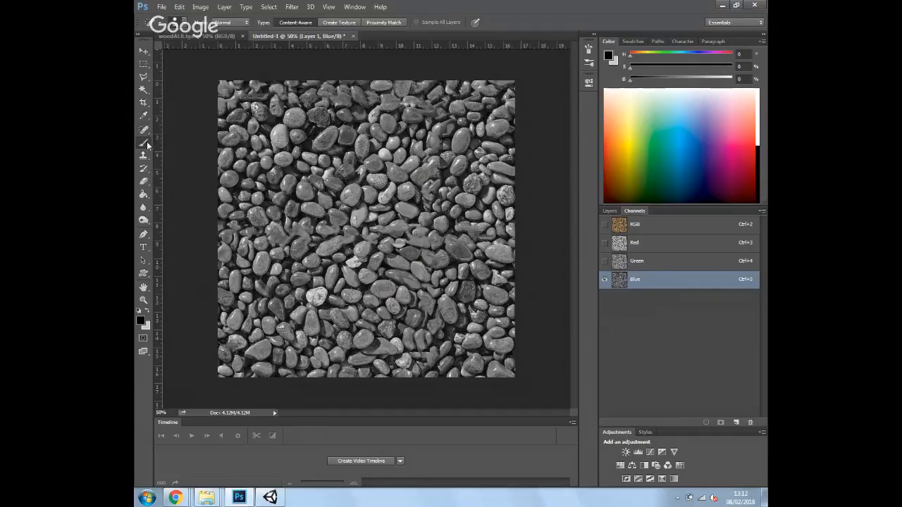
mouse_move(251, 120)
mouse_down()
mouse_move(338, 112)
mouse_move(341, 180)
mouse_move(411, 274)
mouse_move(711, 373)
mouse_up()
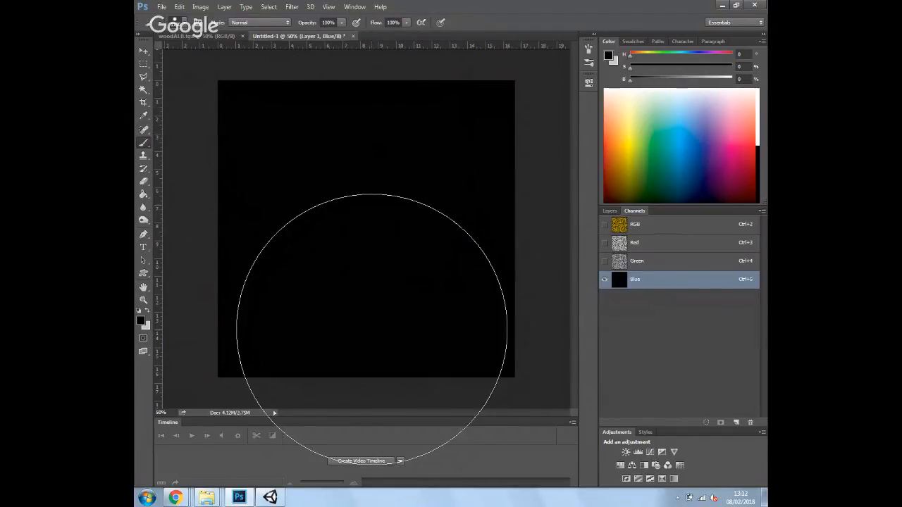
click(626, 265)
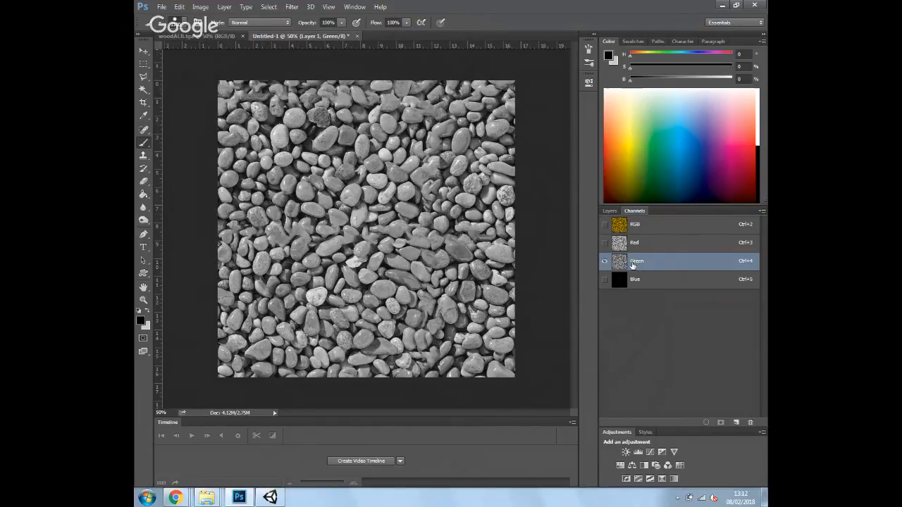
Apply Levels to the Green channel with input black 21 and white 94
click(182, 9)
mouse_move(203, 9)
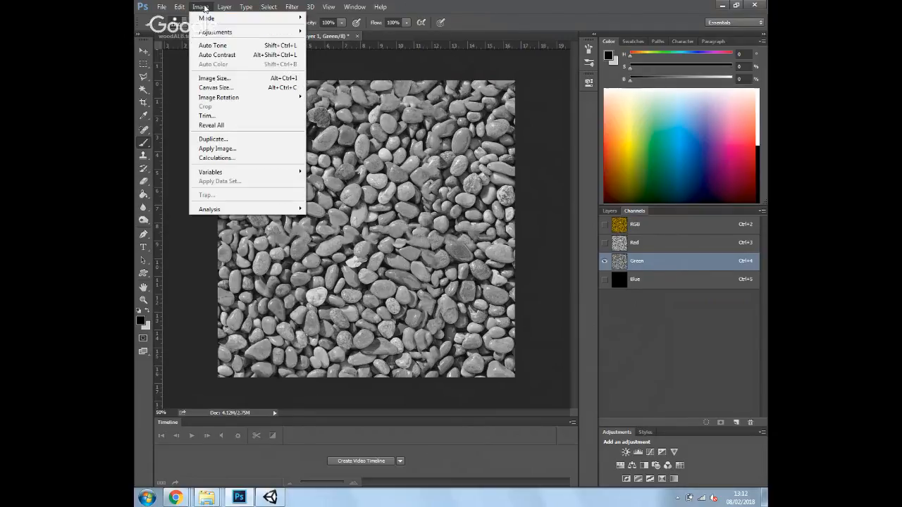
mouse_move(282, 32)
click(356, 41)
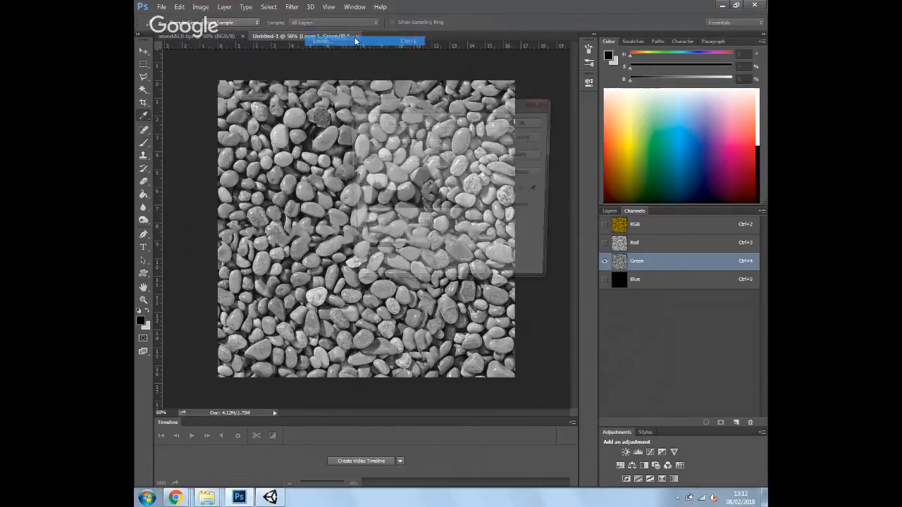
drag(487, 215, 373, 219)
drag(486, 106, 684, 87)
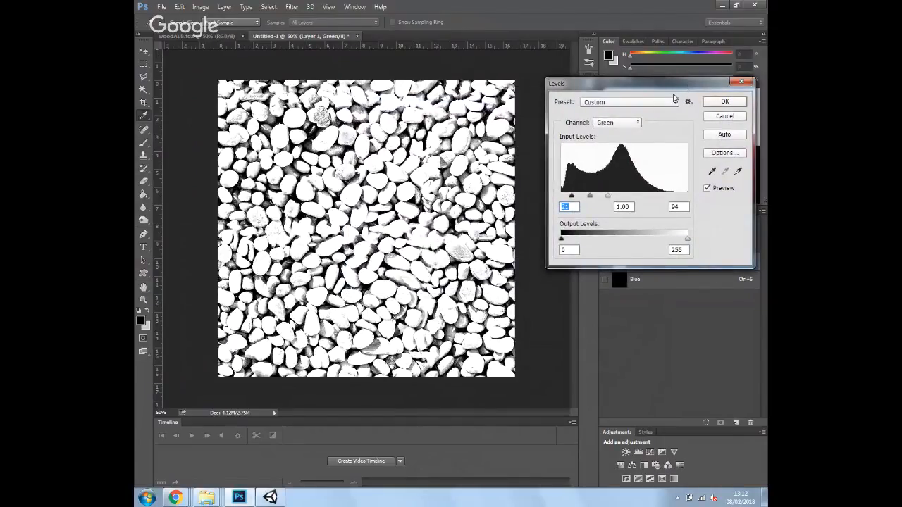
click(720, 100)
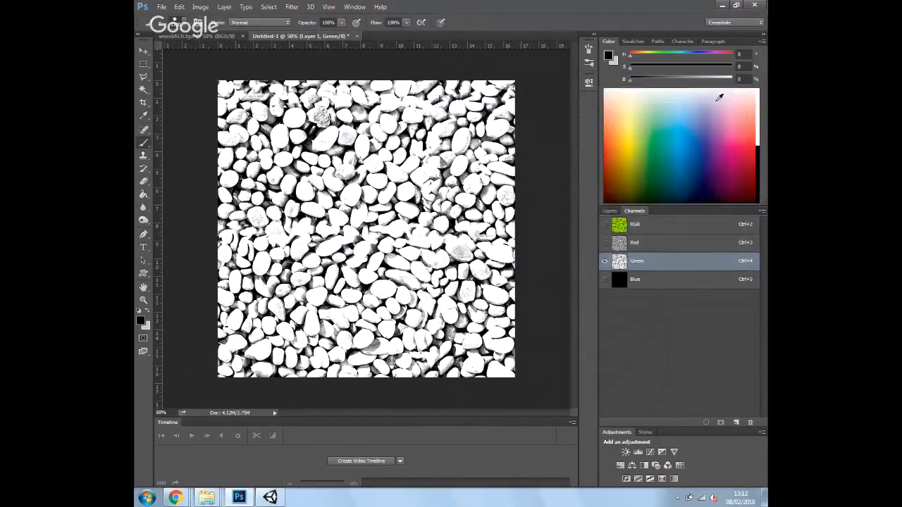
Select the Red channel and paint it solid black with a large brush
click(638, 246)
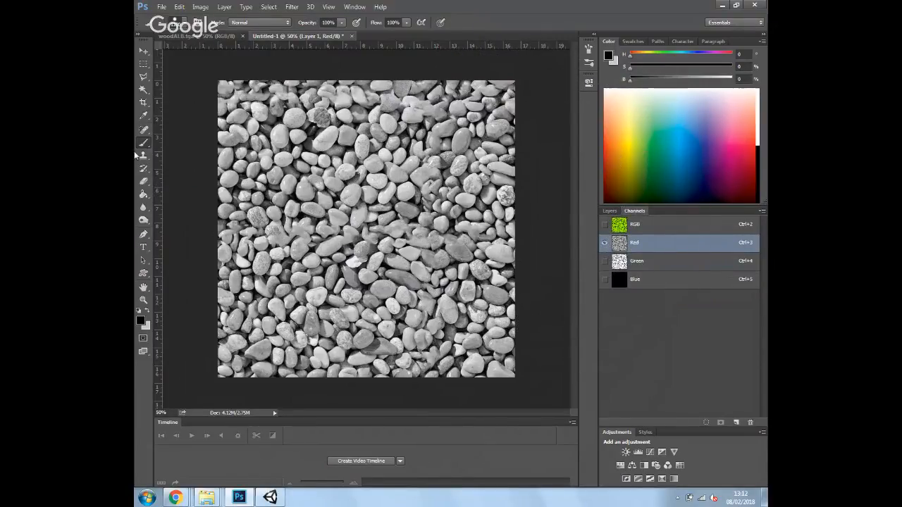
mouse_move(240, 123)
mouse_down()
mouse_move(499, 298)
mouse_move(331, 328)
mouse_up()
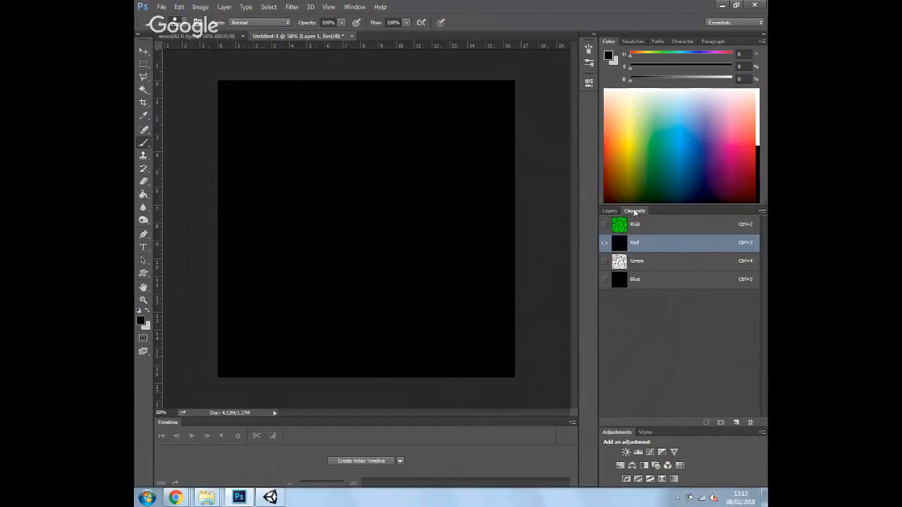
Add a new Alpha 1 channel and paste the Green channel's pebbles into it
click(737, 423)
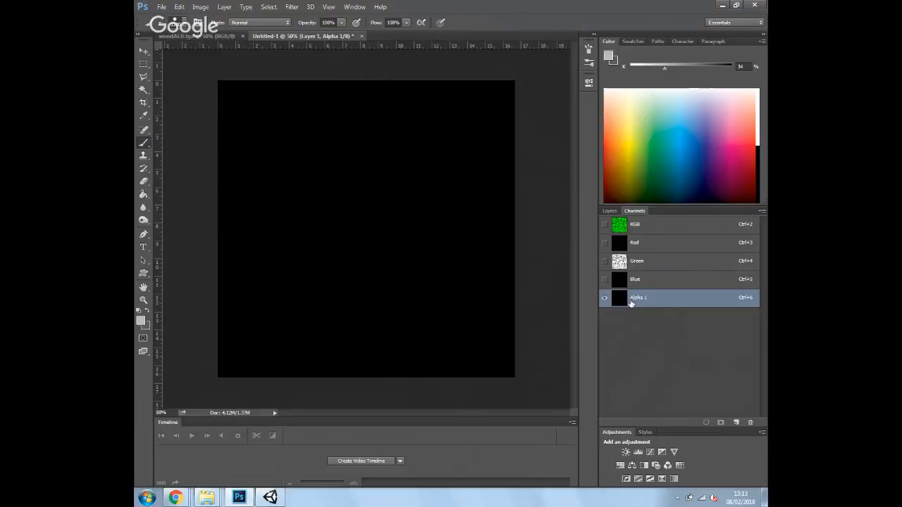
click(636, 262)
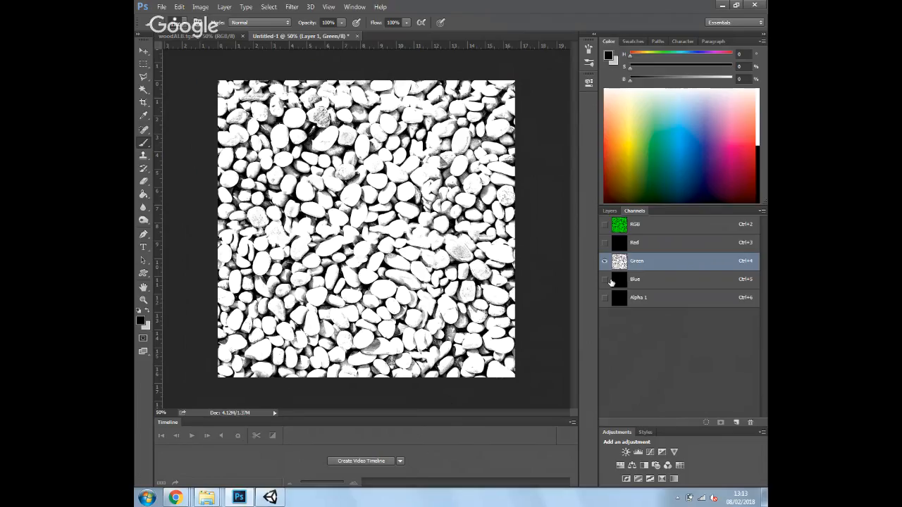
key(ctrl+a)
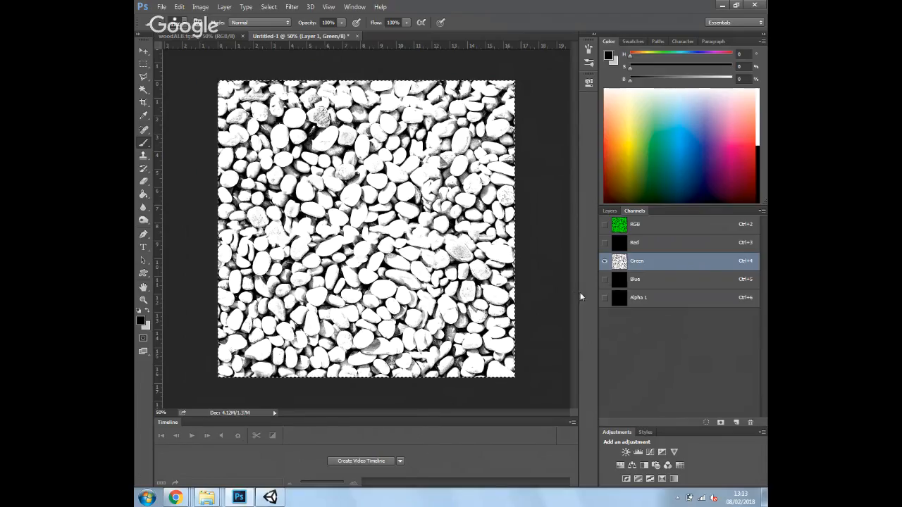
click(654, 299)
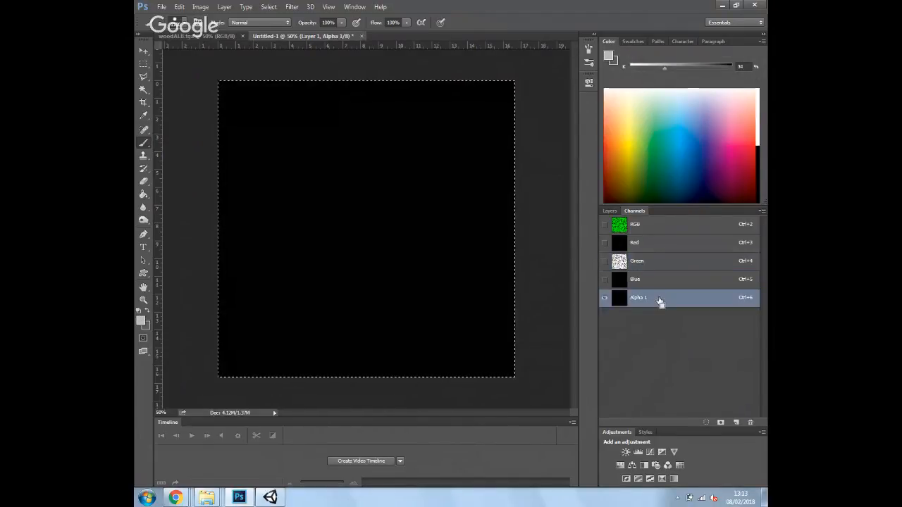
key(ctrl+v)
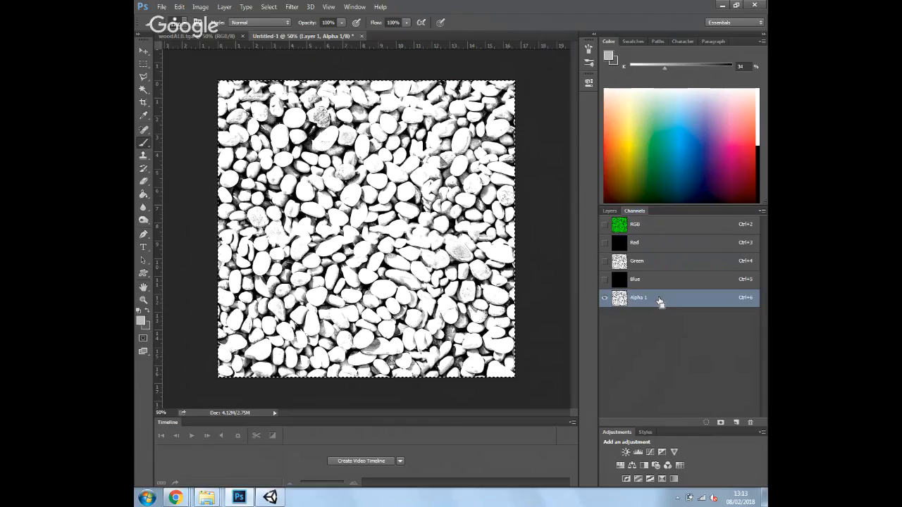
Brighten Alpha 1's midtones with Levels, then fill it black and delete the channel
click(200, 7)
mouse_move(230, 32)
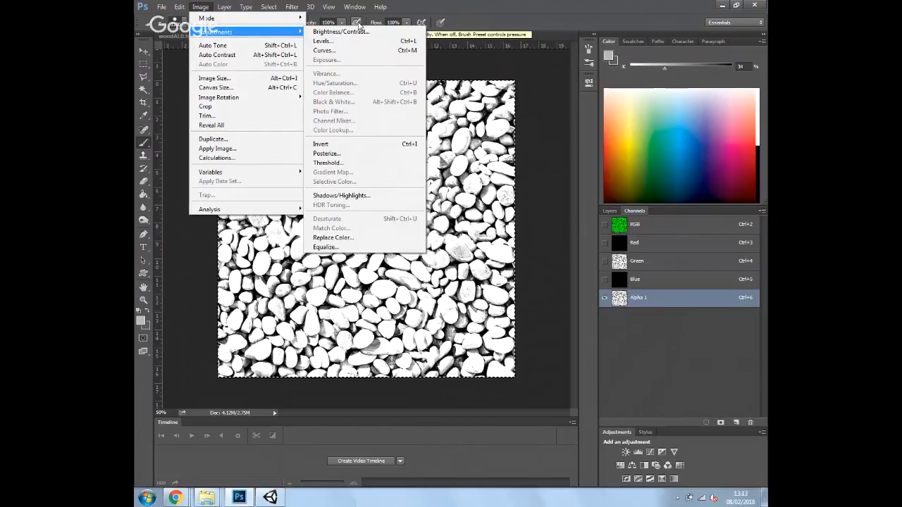
click(323, 41)
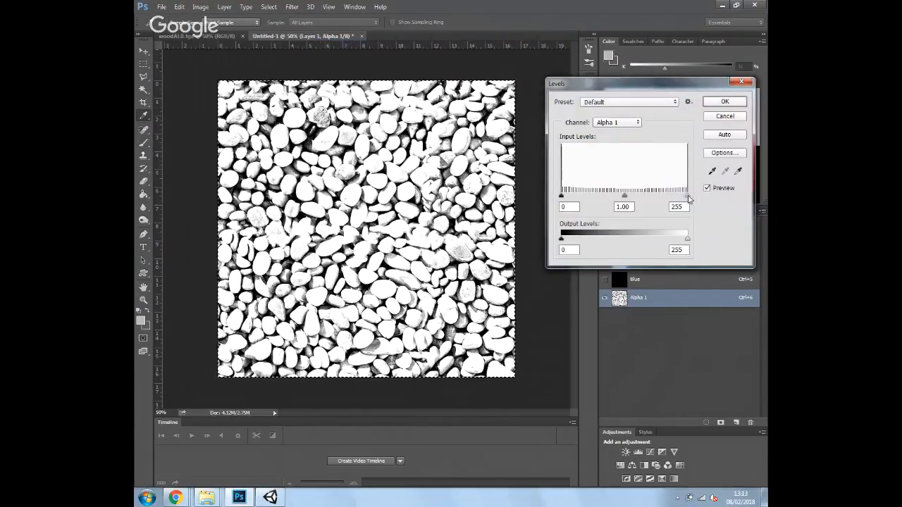
drag(688, 197, 717, 194)
drag(625, 196, 591, 202)
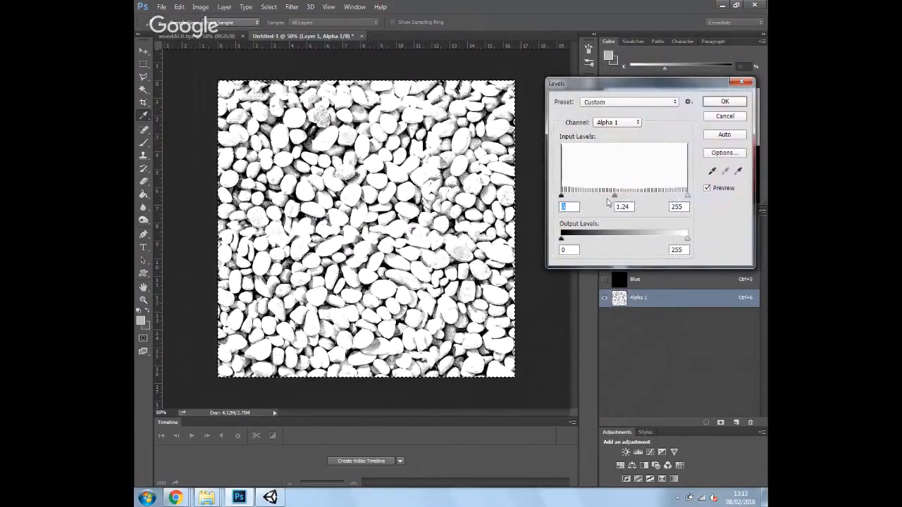
click(724, 101)
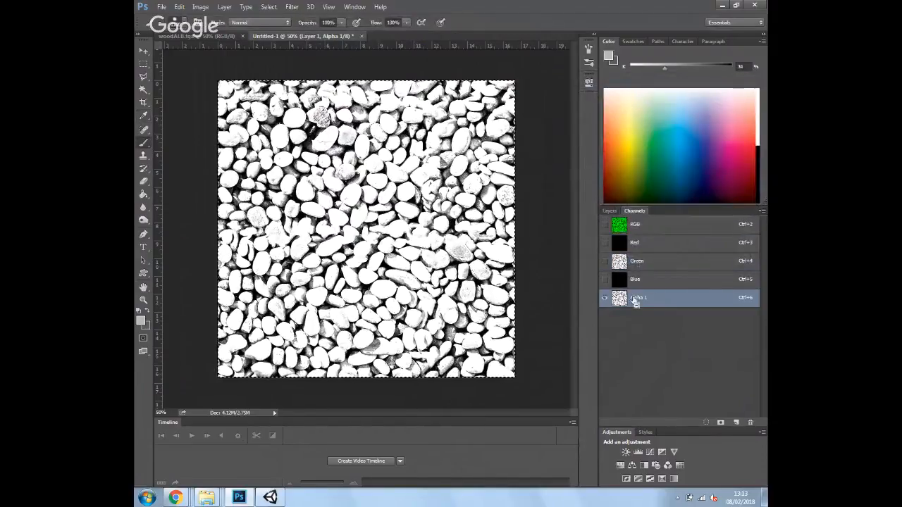
key(Delete)
key(ctrl+alt+z)
key(ctrl+alt+z)
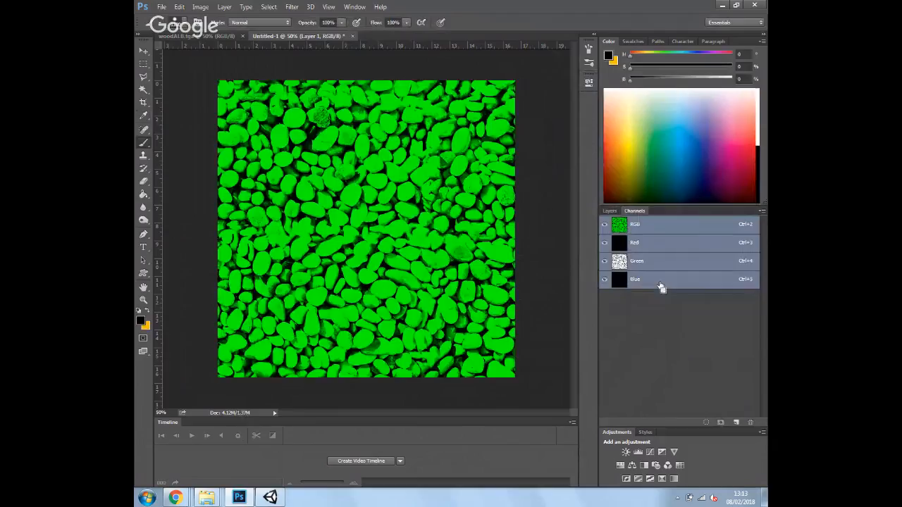
Copy the Red channel's grayscale pebbles into a new Alpha 1 channel
click(642, 243)
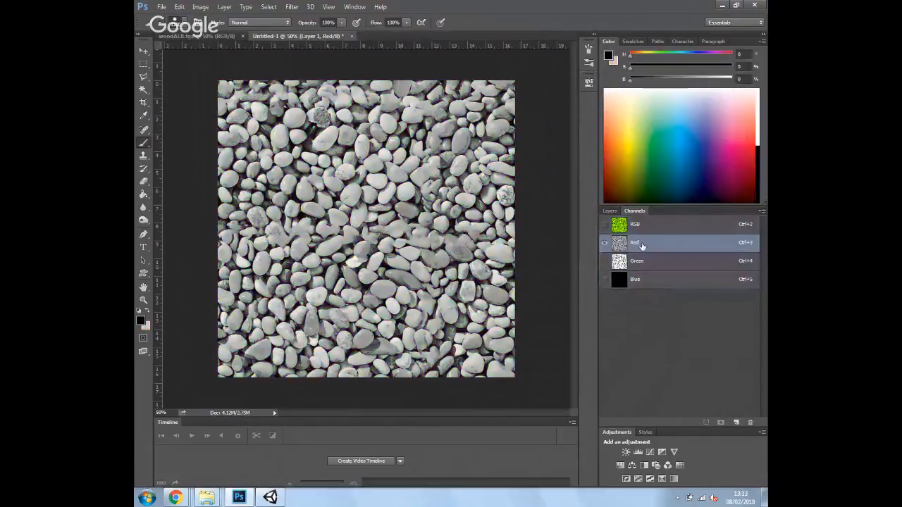
key(ctrl+a)
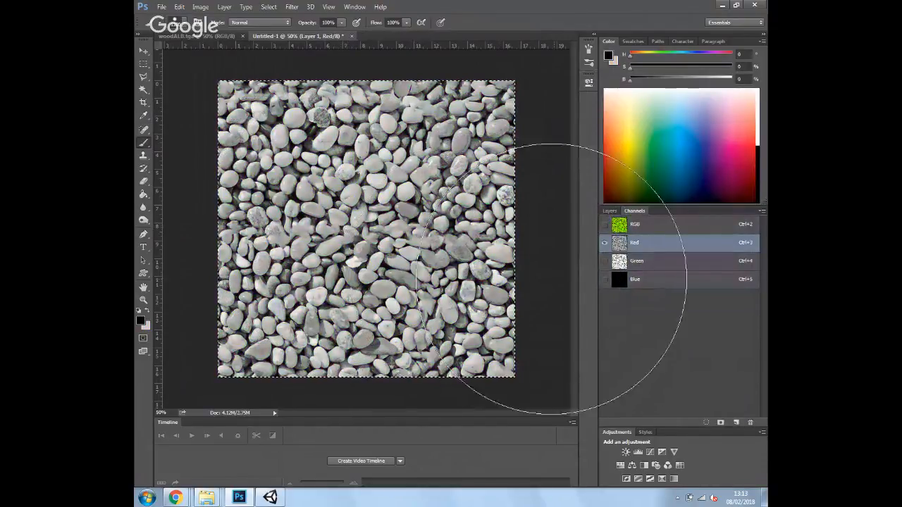
click(735, 423)
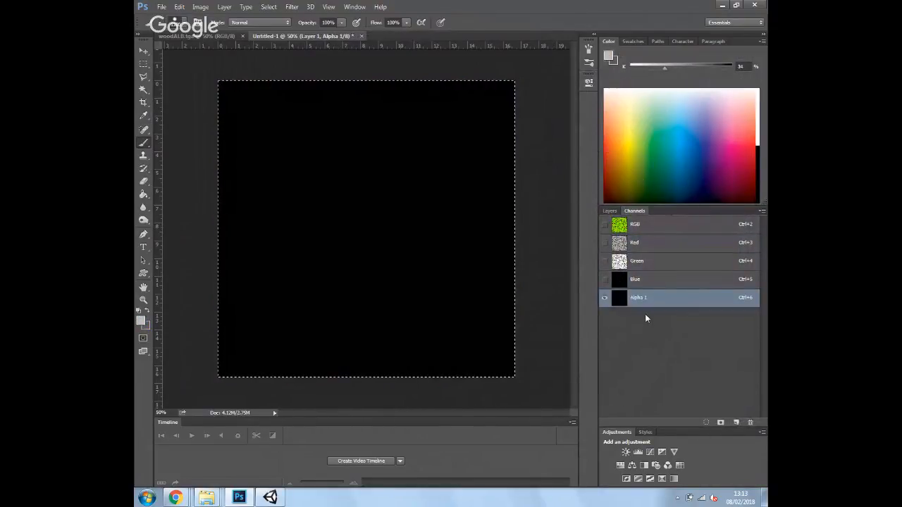
key(ctrl+v)
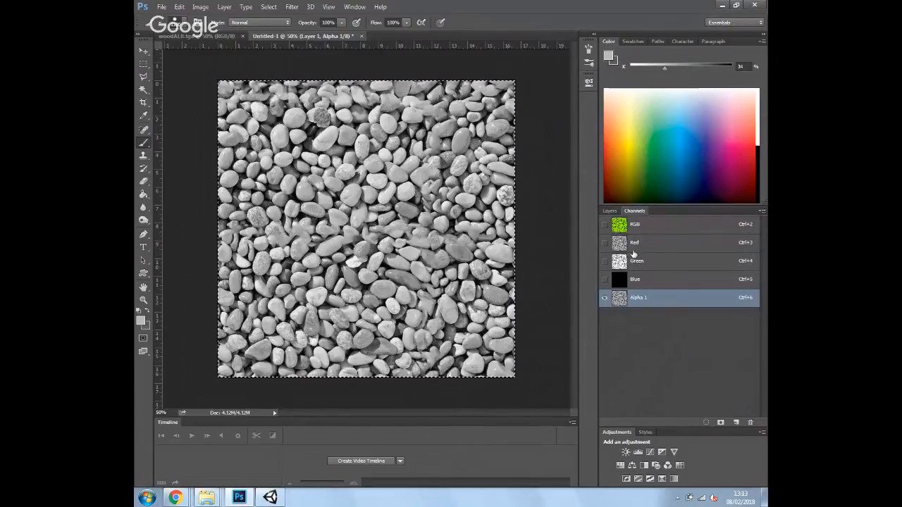
Paint the Red channel solid black, then reselect Alpha 1
click(634, 246)
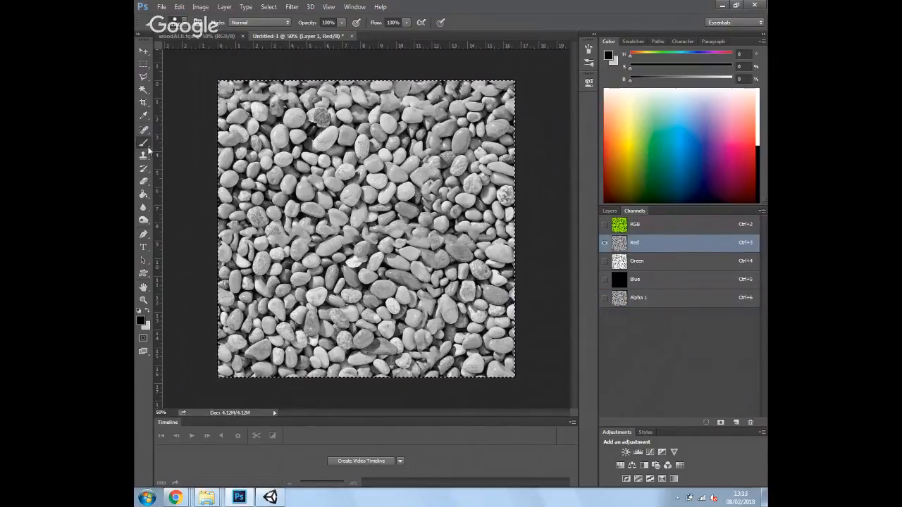
mouse_move(365, 254)
mouse_down()
mouse_move(603, 431)
mouse_move(295, 416)
mouse_up()
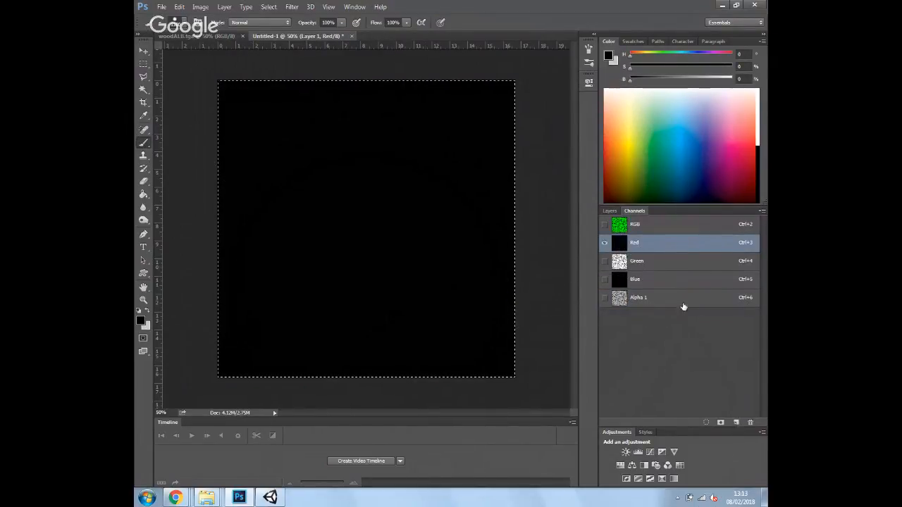
click(658, 306)
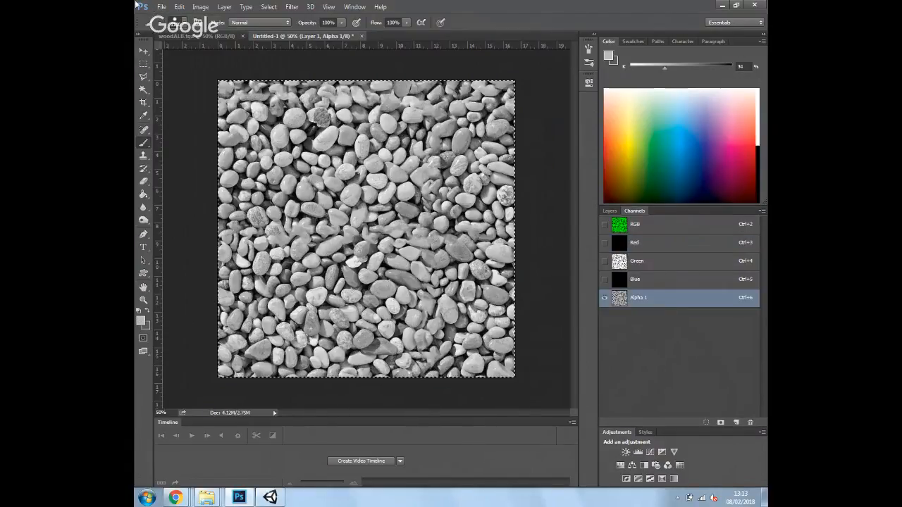
click(200, 6)
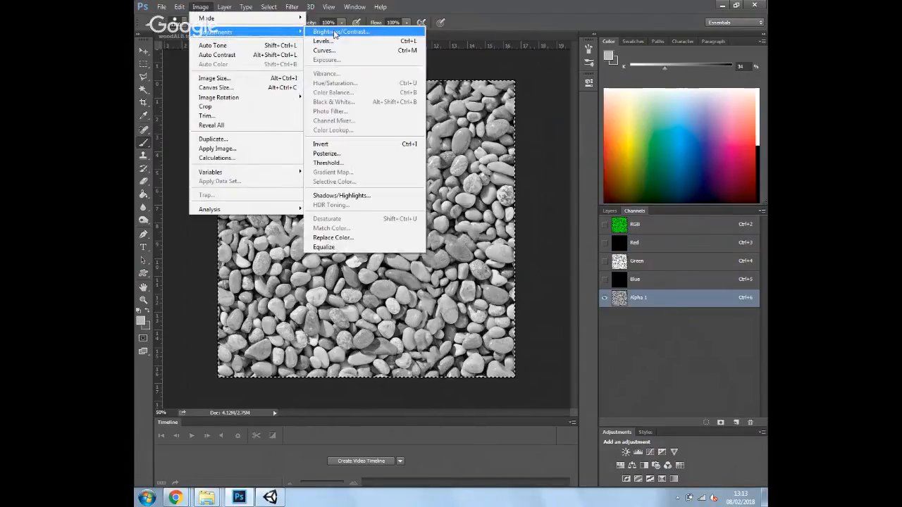
Apply Levels to Alpha 1 with the midtone slider at about 0.16
click(380, 41)
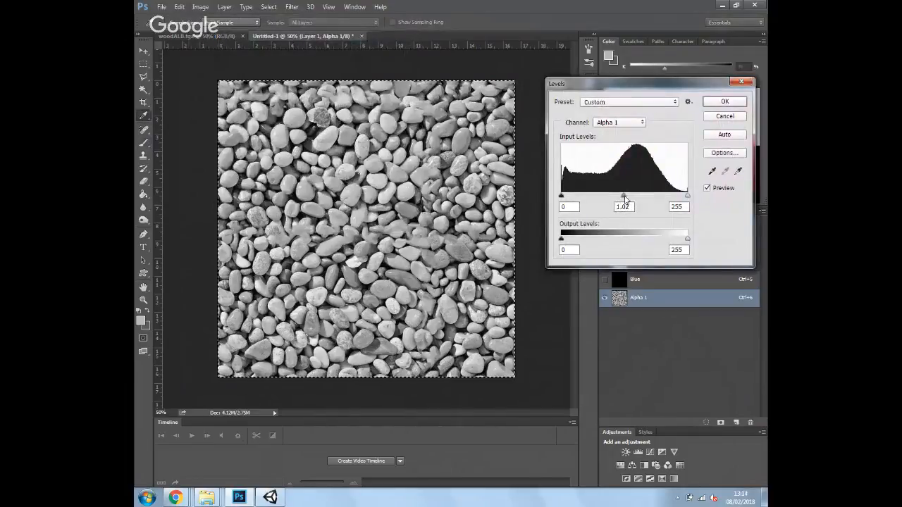
drag(623, 196, 674, 197)
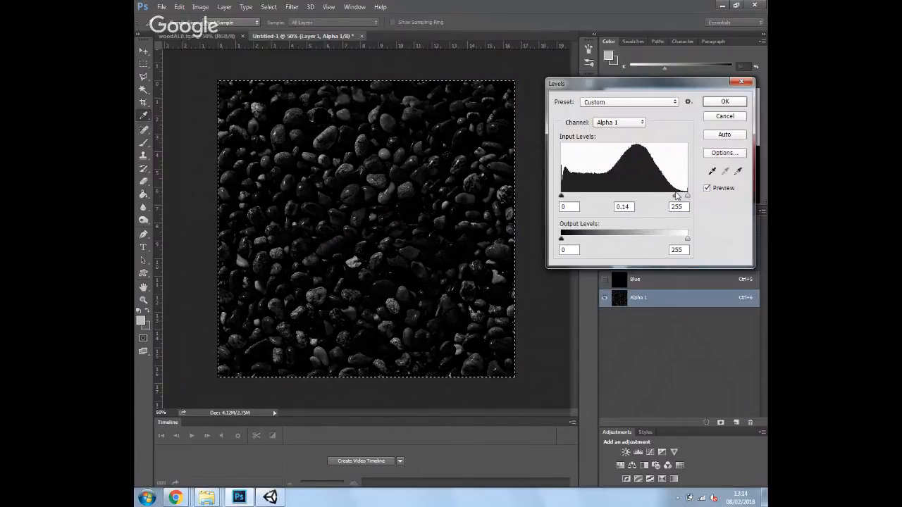
drag(674, 196, 675, 196)
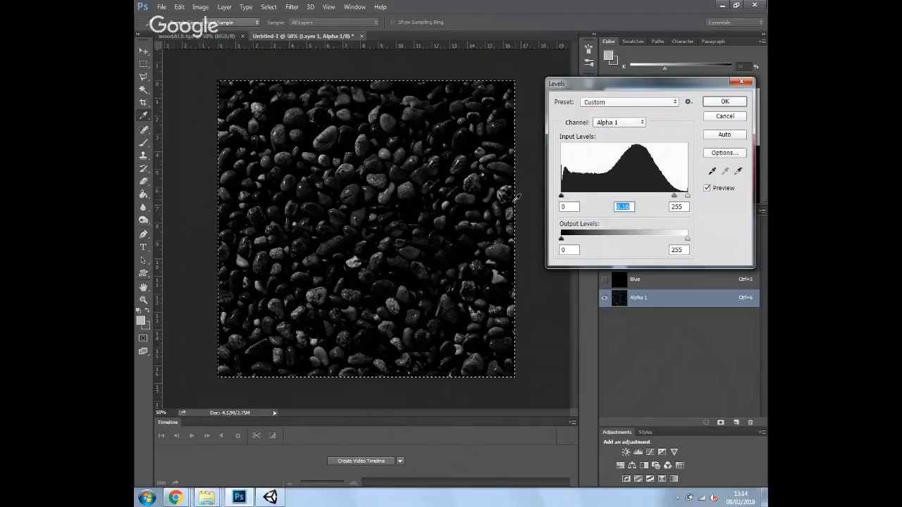
click(725, 103)
key(b)
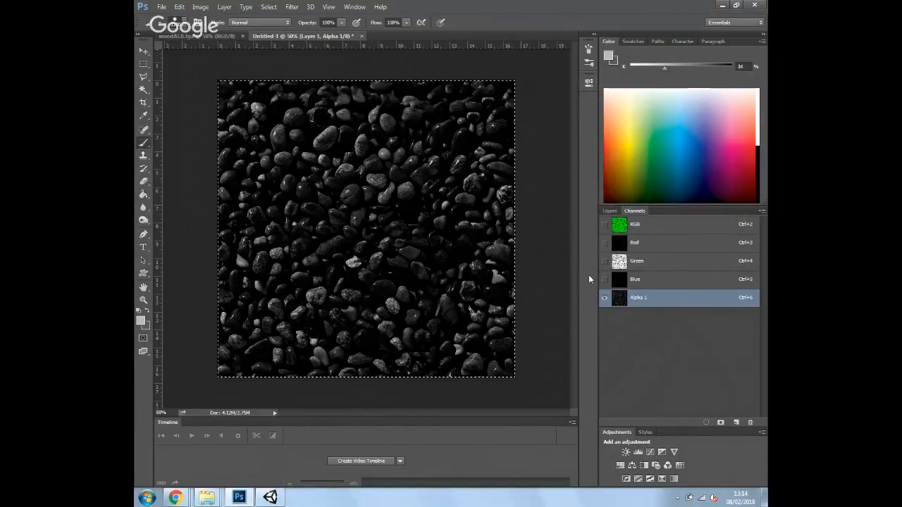
Reset colours to default and make the Red and Green channels visible alongside Alpha 1
key(d)
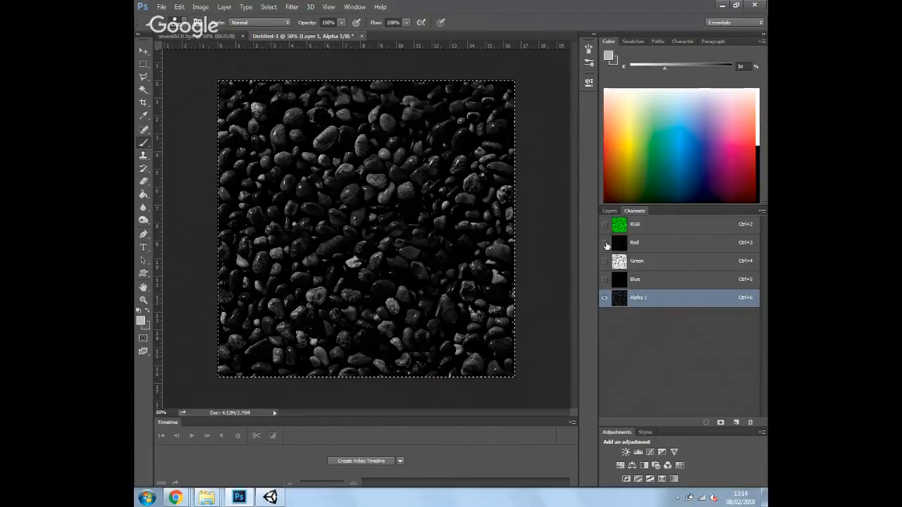
click(605, 243)
click(605, 261)
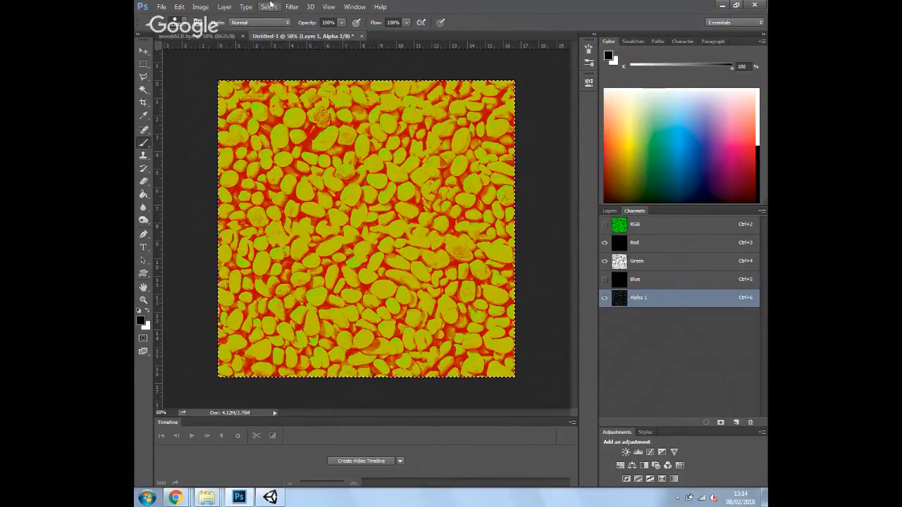
click(161, 6)
Save the image as the Targa file PebblesMTL with Alpha Channels included
click(198, 114)
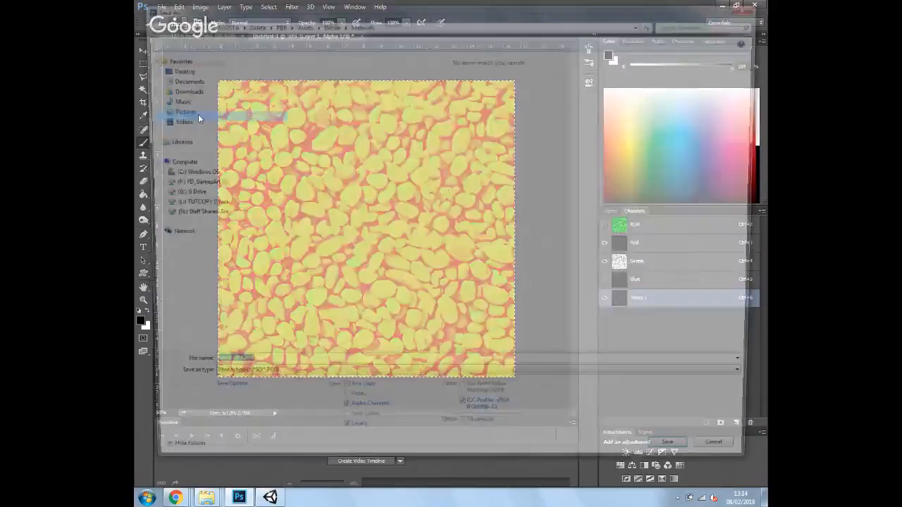
click(332, 383)
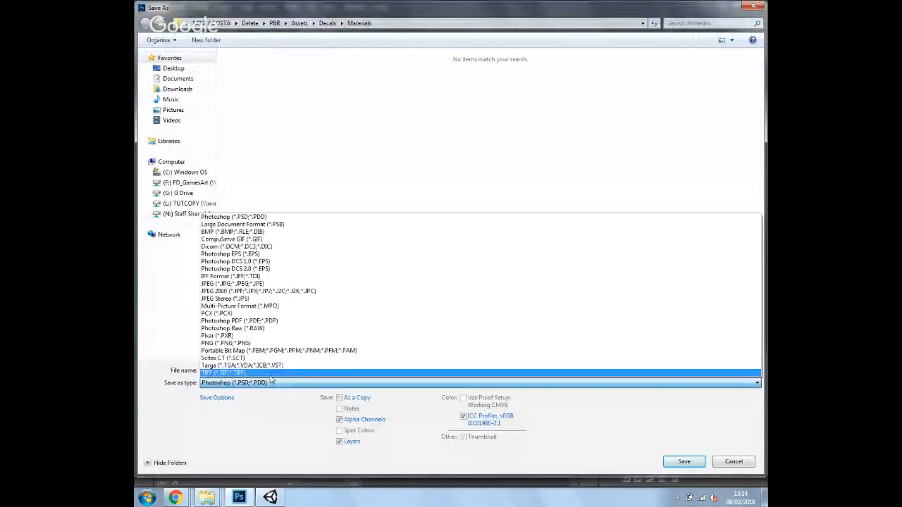
click(246, 366)
drag(253, 370, 136, 382)
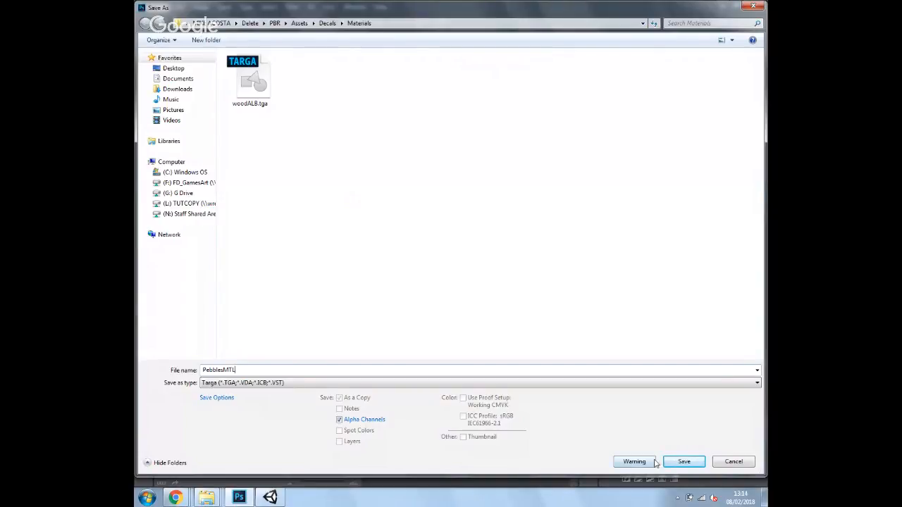
click(678, 462)
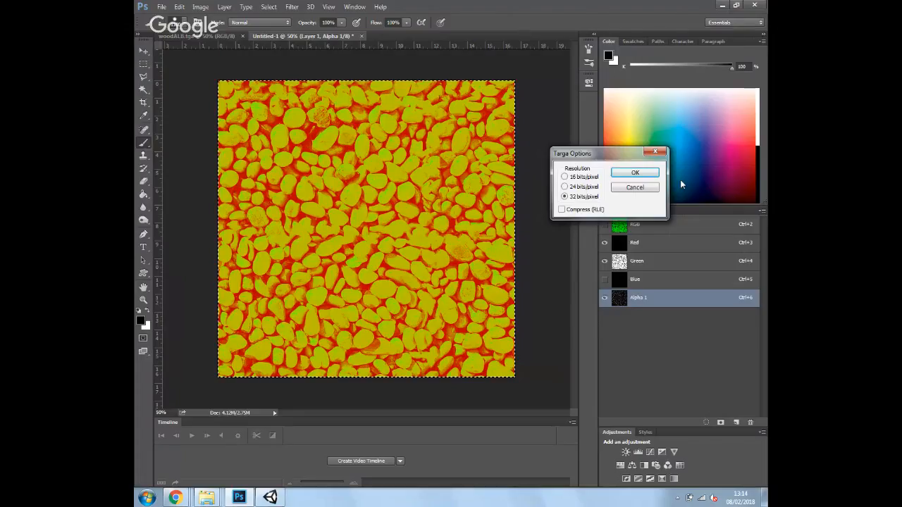
click(635, 173)
click(275, 498)
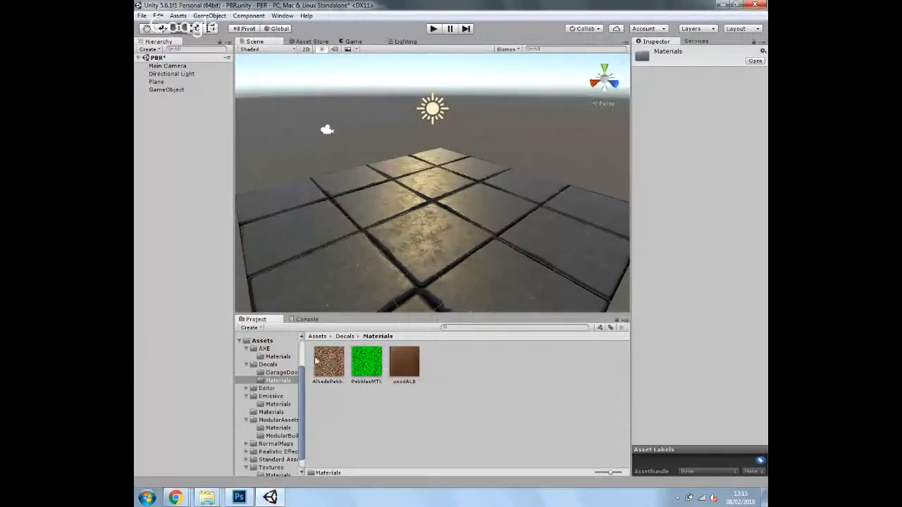
Delete the old floor Plane and add a new Plane from GameObject > 3D Object
click(435, 226)
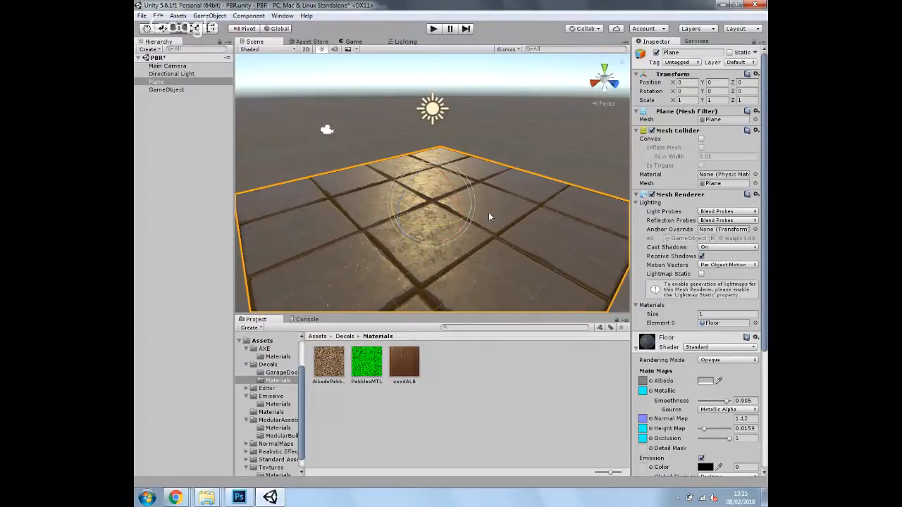
key(Delete)
click(209, 16)
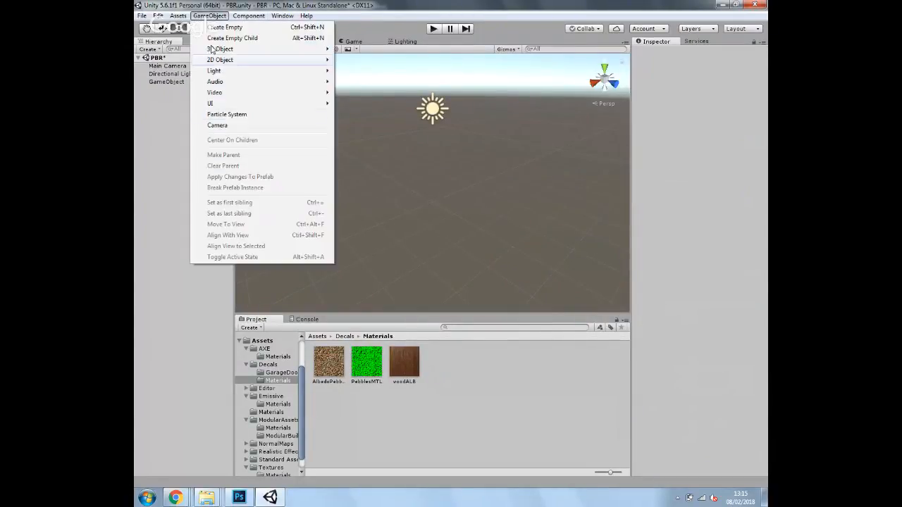
mouse_move(237, 53)
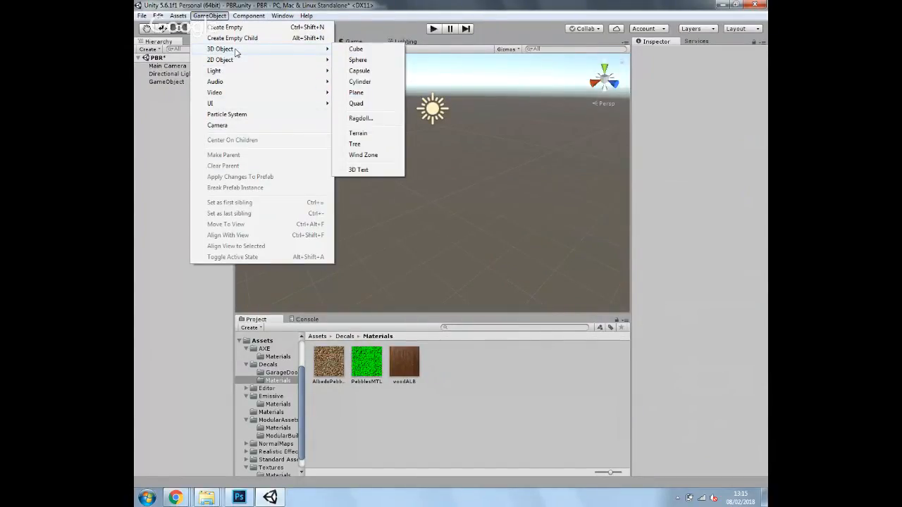
click(356, 92)
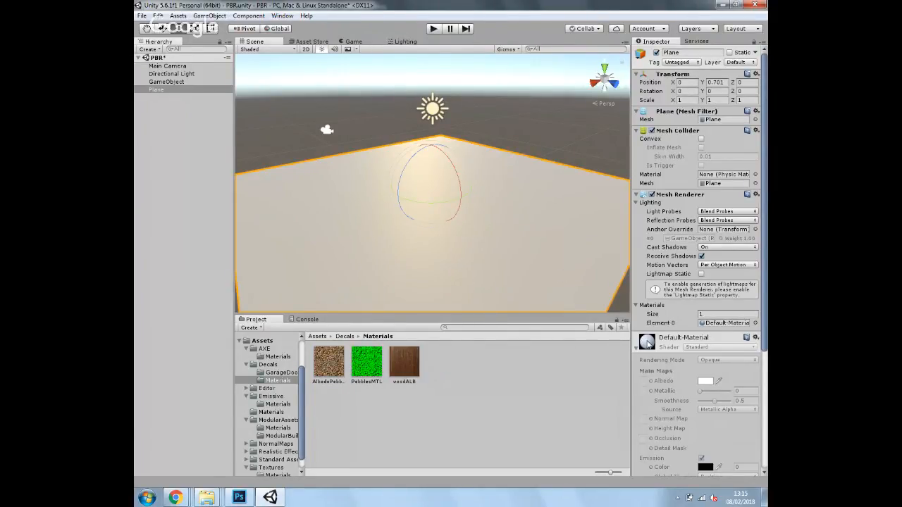
click(455, 383)
Create a material named New Material in the Materials folder
right_click(455, 384)
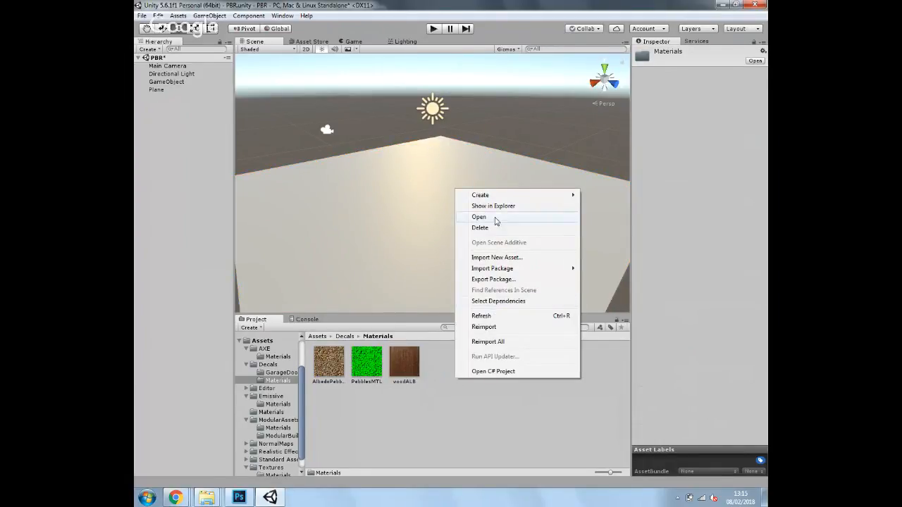
mouse_move(570, 195)
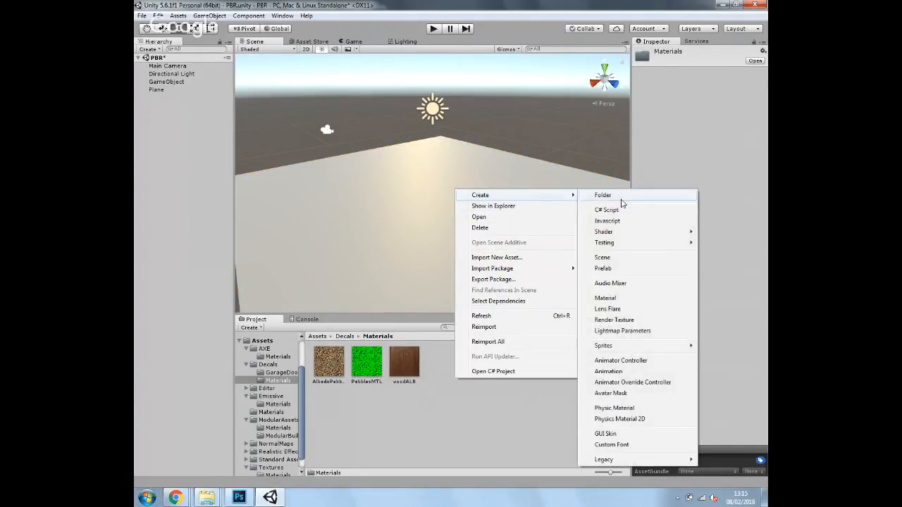
click(613, 303)
click(371, 363)
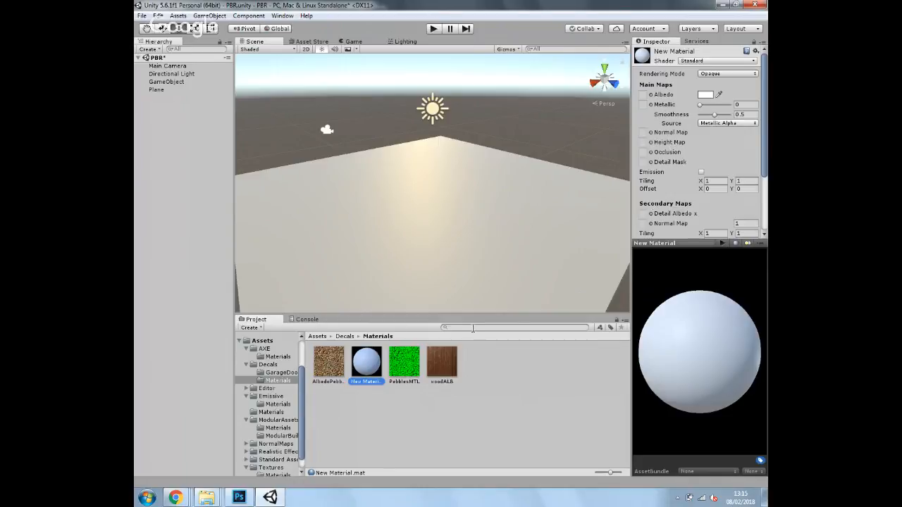
Assign AlbedoPebbles as the material's Albedo and PebblesMTL as its Metallic map
drag(335, 369, 642, 97)
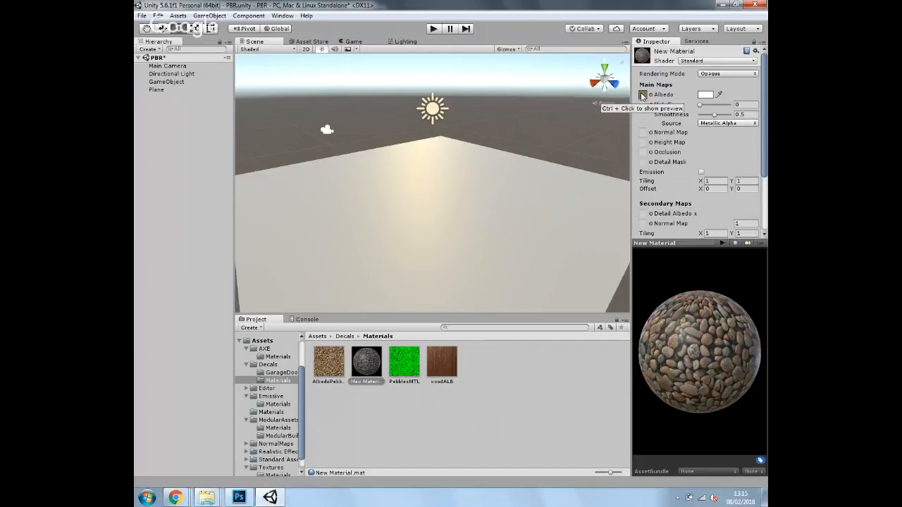
click(403, 364)
drag(366, 363, 643, 102)
drag(404, 365, 645, 148)
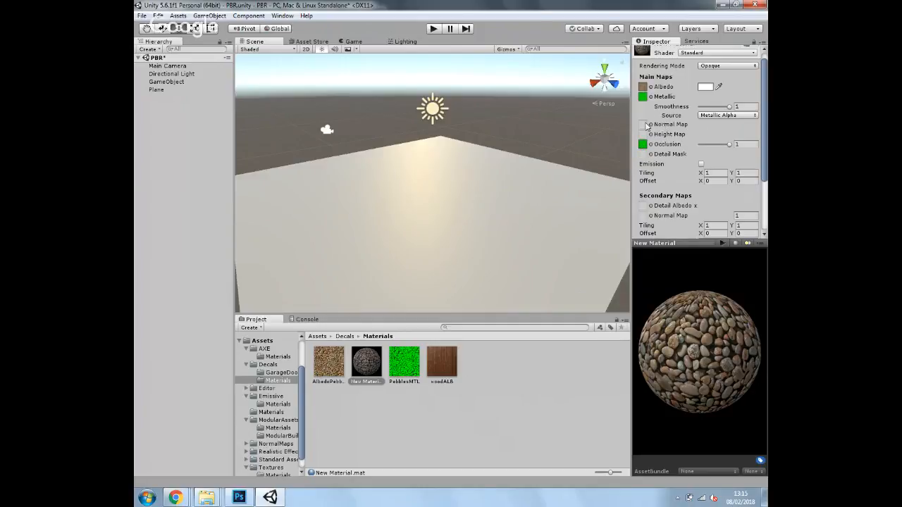
click(337, 363)
click(239, 497)
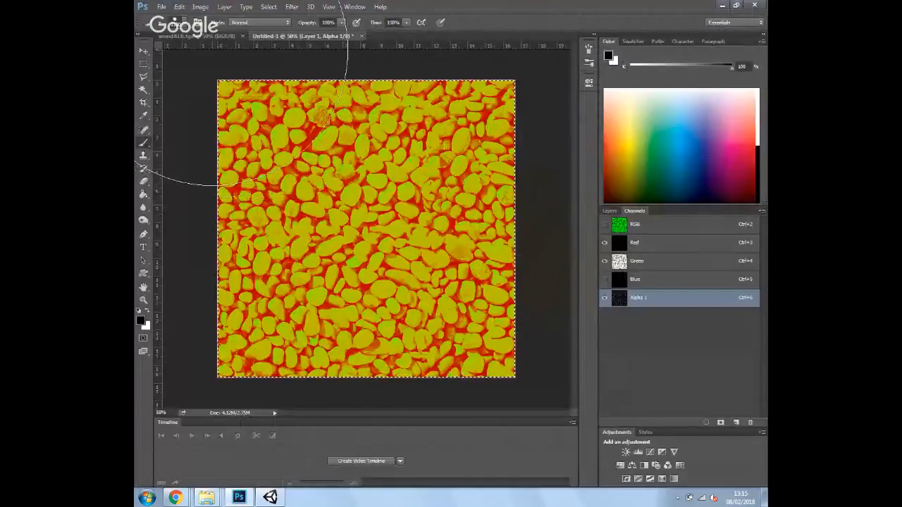
Restore the grayscale pebbles into Alpha 1 and hide Red and Green to view Alpha 1 alone
click(214, 37)
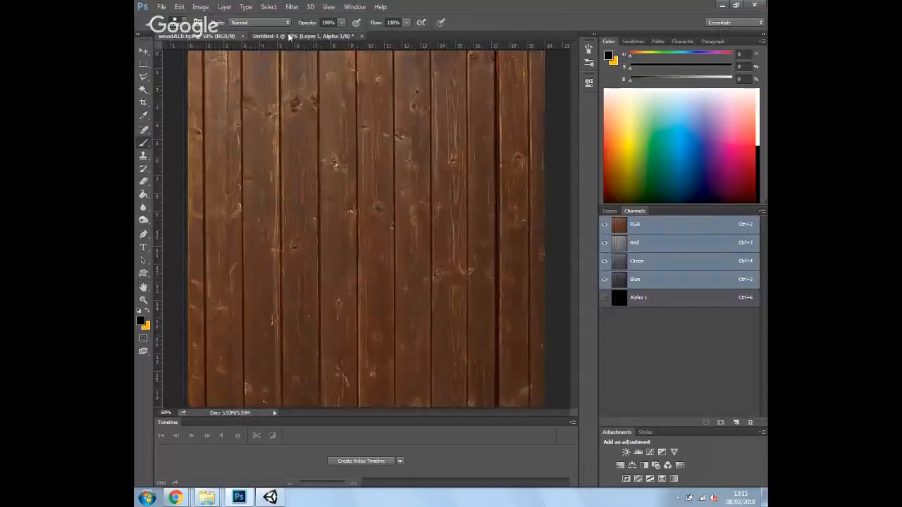
click(290, 36)
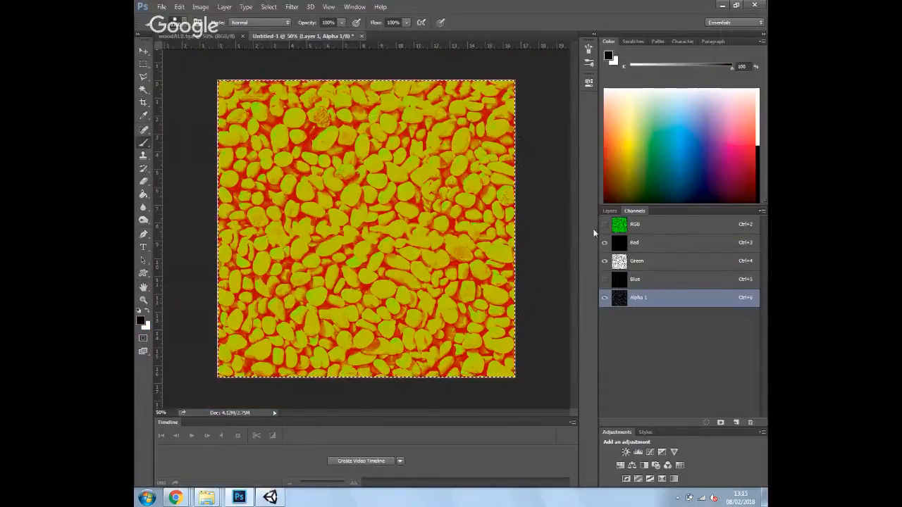
click(610, 211)
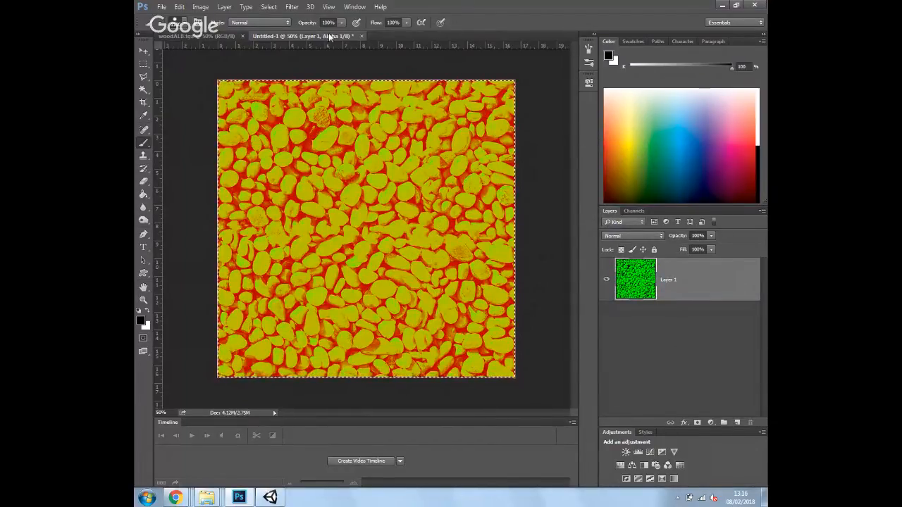
click(635, 211)
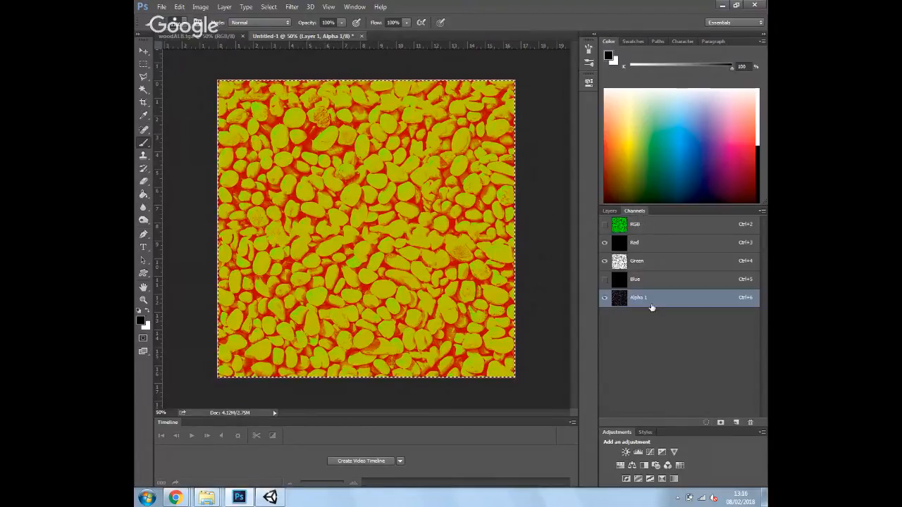
key(ctrl+alt+z)
key(ctrl+alt+z)
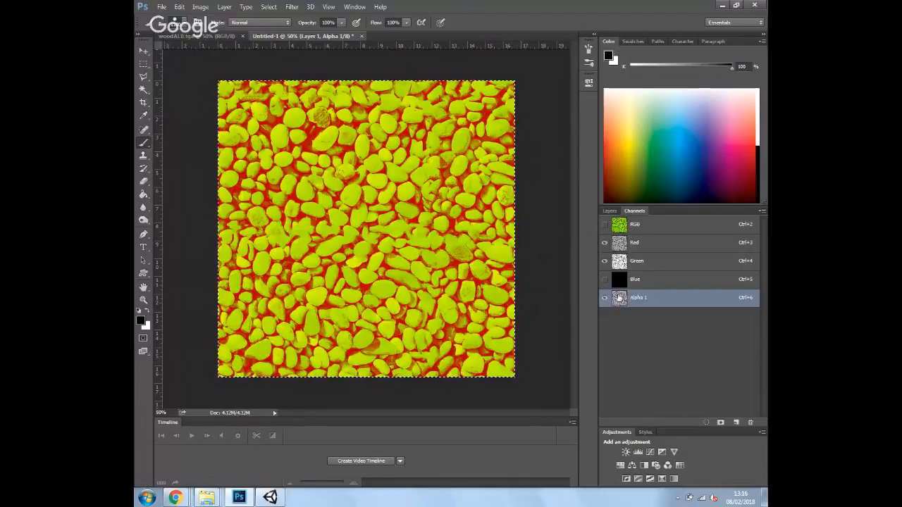
click(604, 261)
click(604, 243)
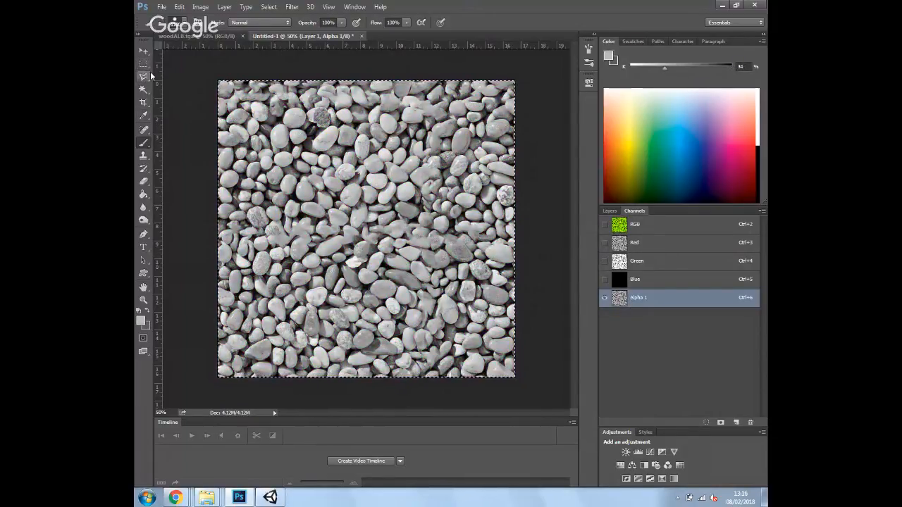
click(179, 6)
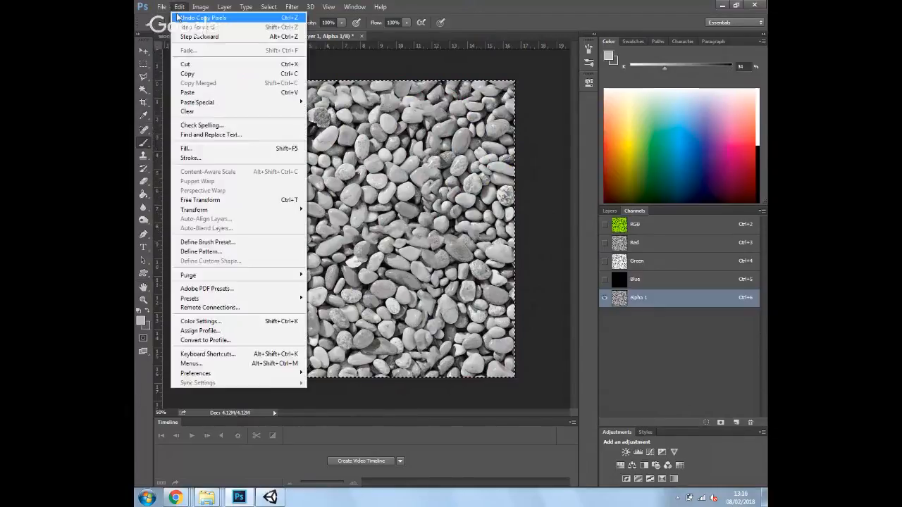
Create a new clipboard-sized document and paste the grayscale pebbles into it
click(169, 17)
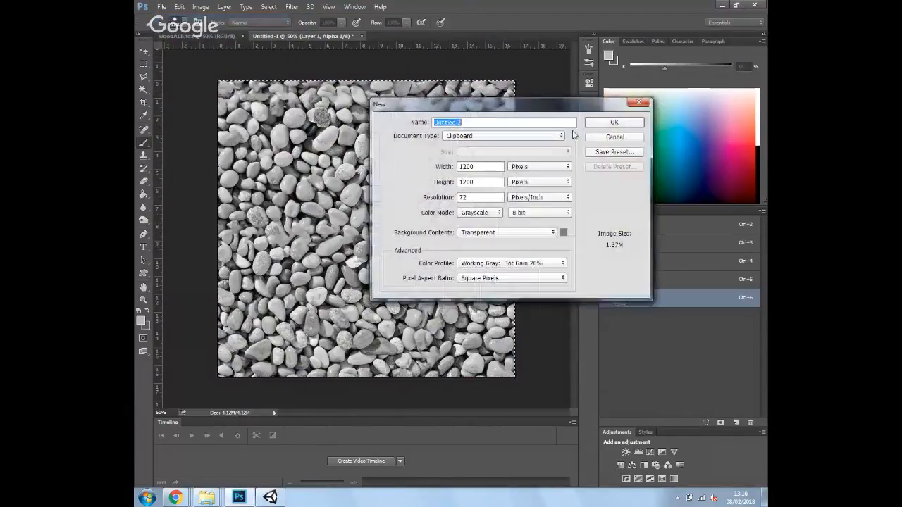
click(612, 122)
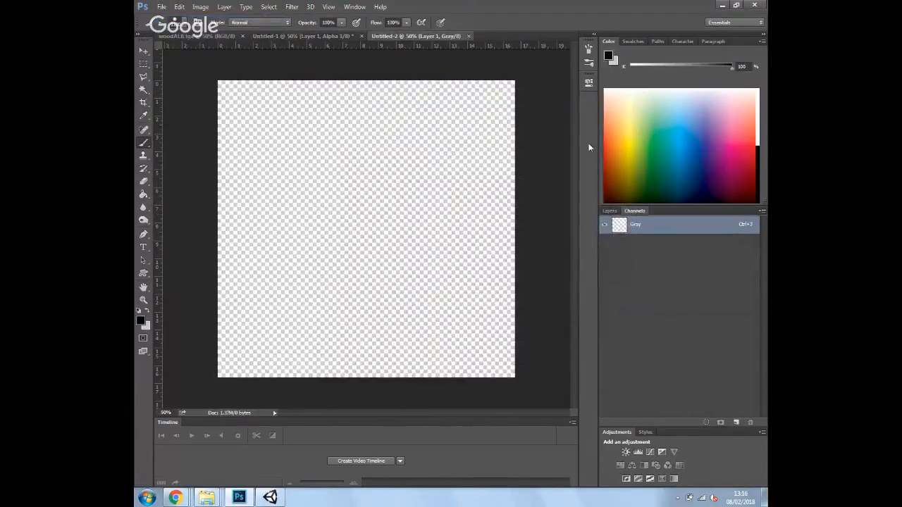
key(ctrl+v)
Save the document as JPEG BumpPebbles.jpg, confirming the quality options
click(161, 7)
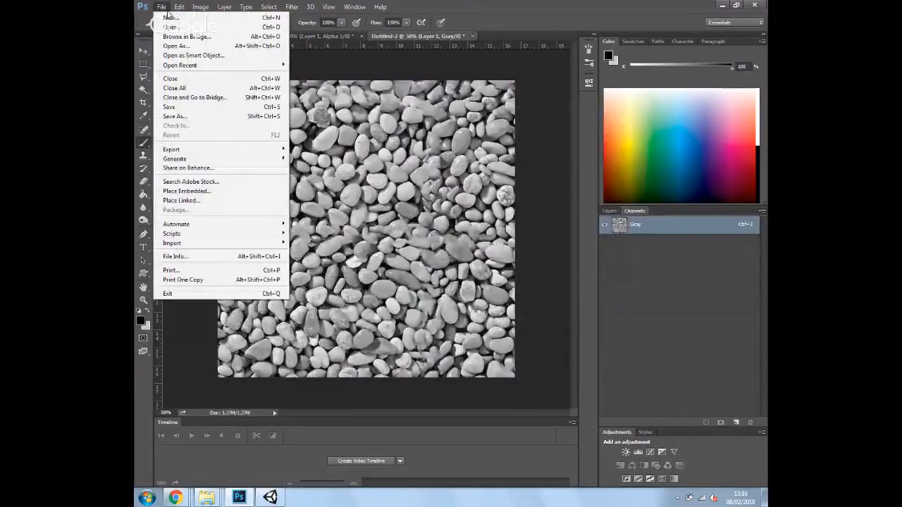
click(193, 119)
click(282, 383)
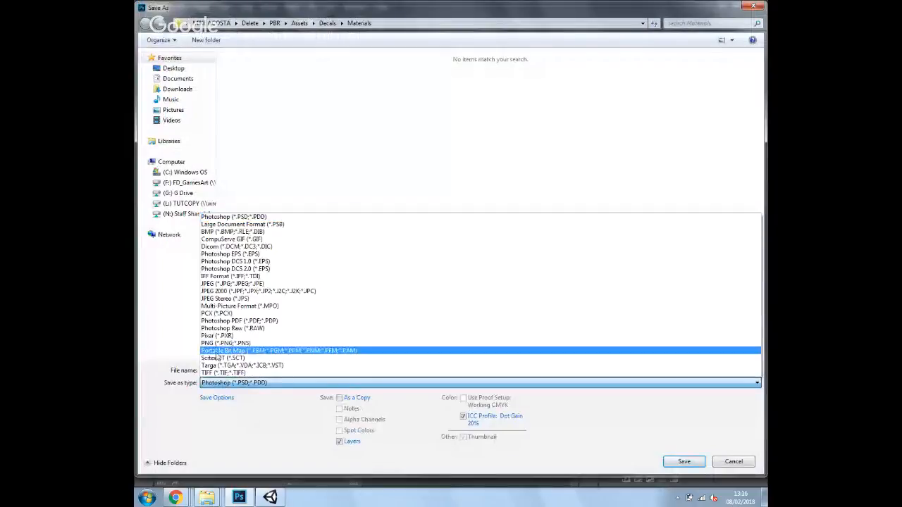
click(237, 283)
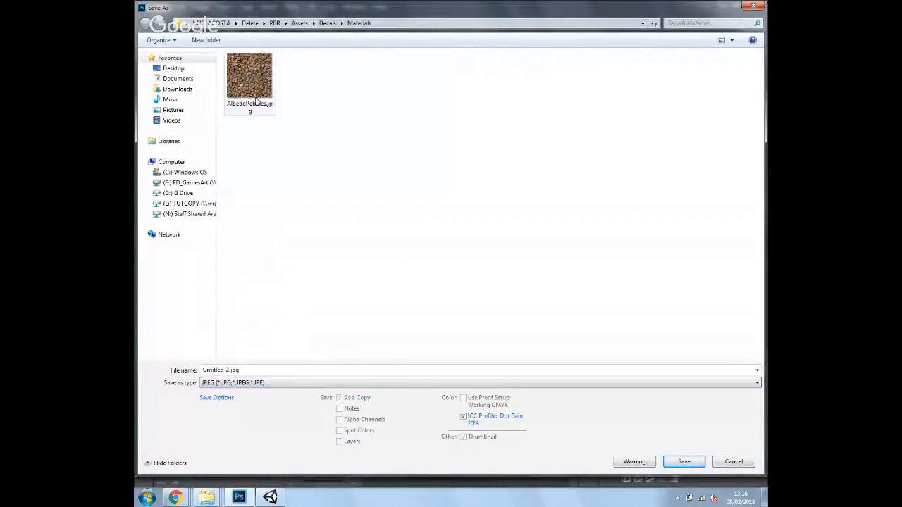
double_click(242, 370)
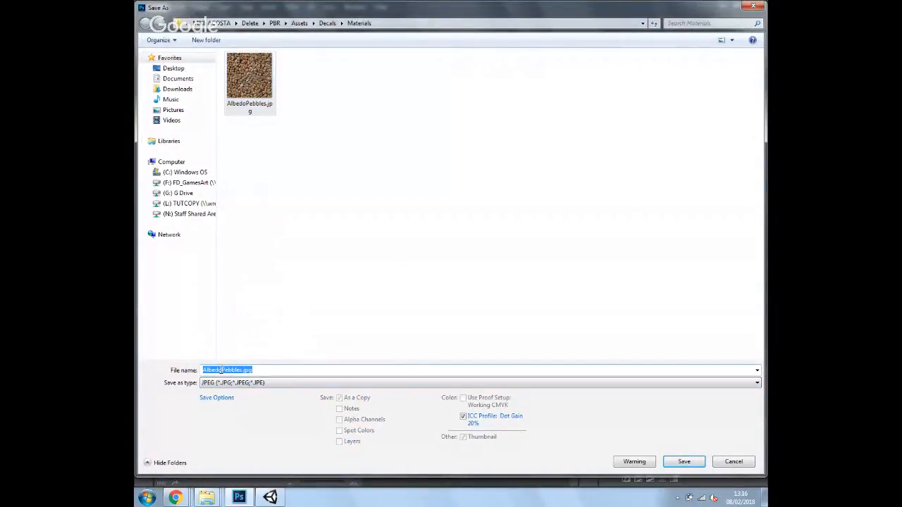
drag(223, 370, 181, 376)
text(Bump)
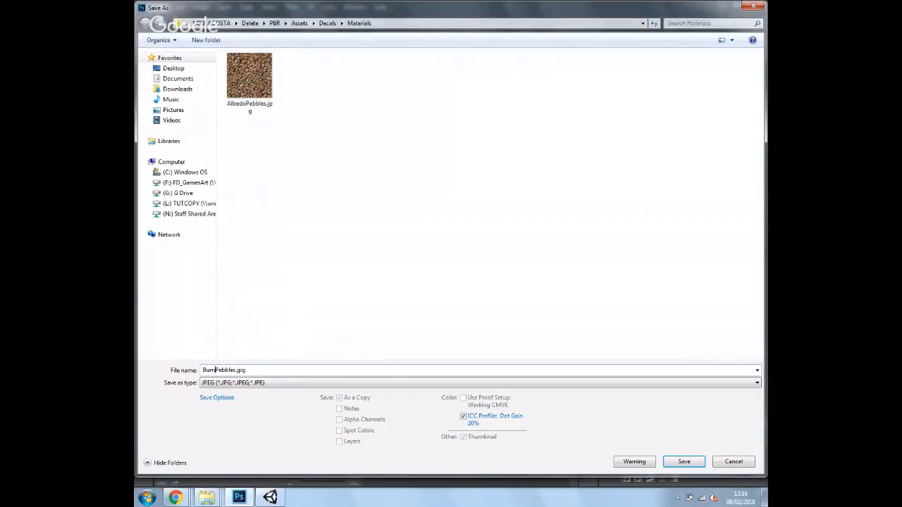
click(678, 465)
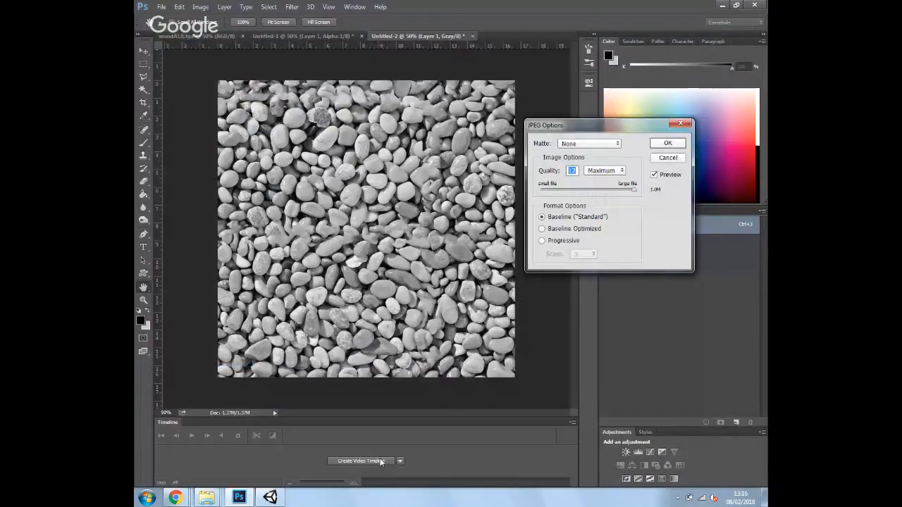
key(Return)
click(270, 498)
click(365, 367)
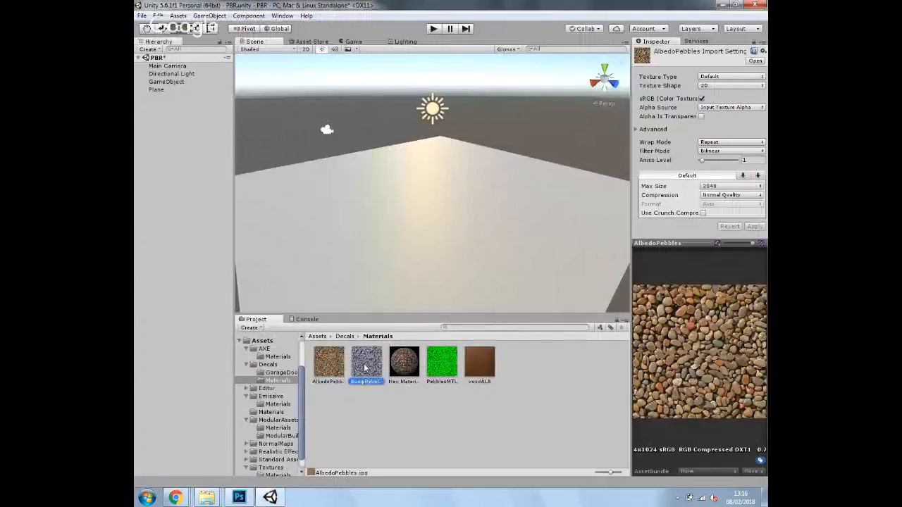
Import BumpPebbles as a Normal map created from grayscale with Bumpiness about 0.018
click(704, 78)
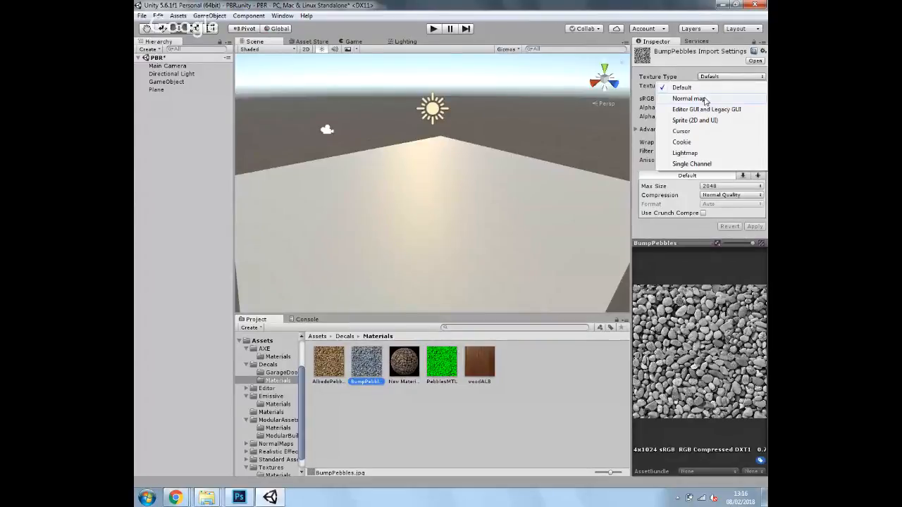
click(705, 99)
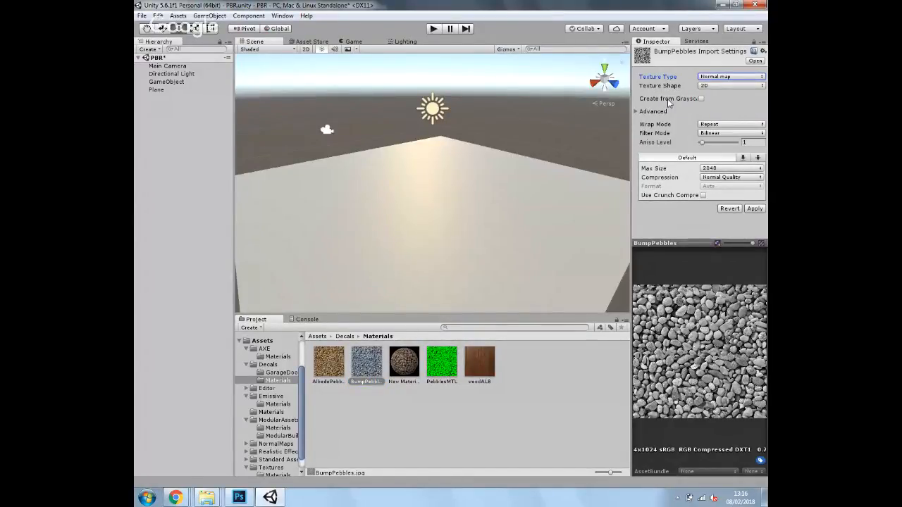
click(702, 98)
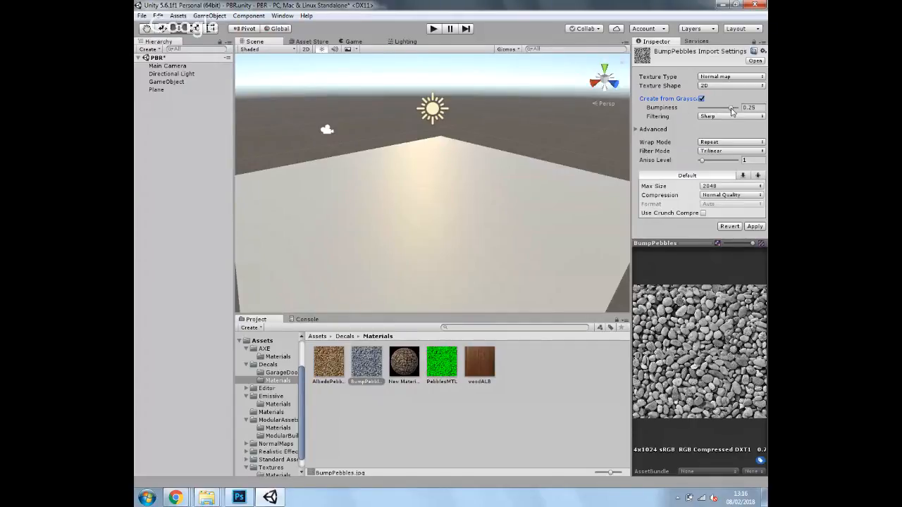
drag(731, 110, 703, 111)
click(754, 226)
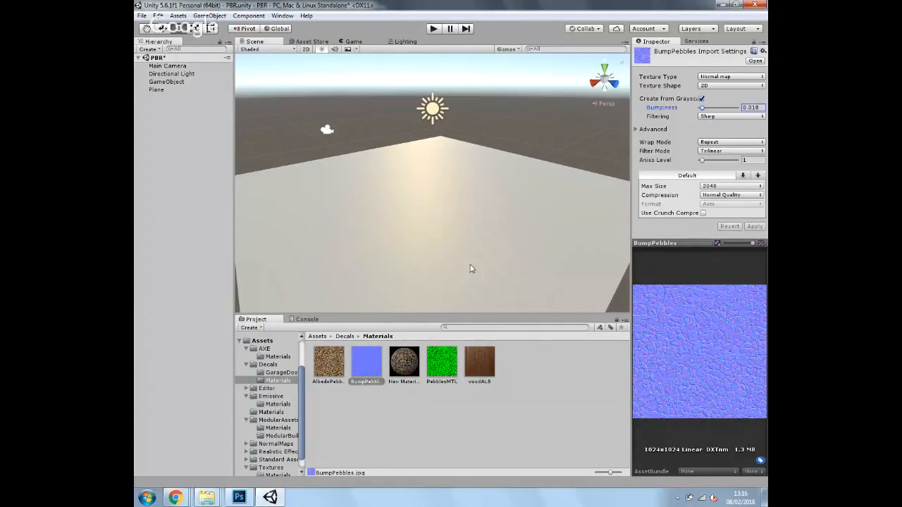
click(405, 362)
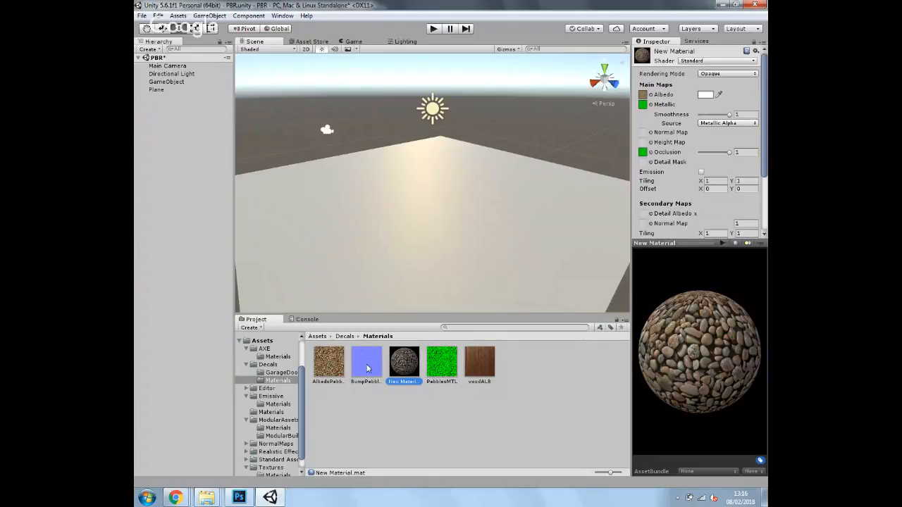
Give New Material the BumpPebbles normal map, apply it to the plane, and tile it 5 x 5
drag(367, 368, 643, 134)
drag(407, 363, 453, 234)
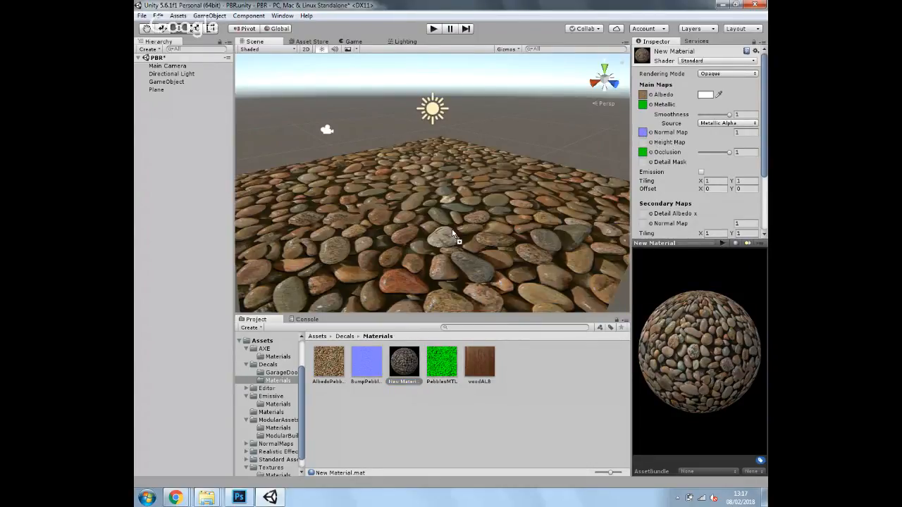
click(704, 182)
text(5)
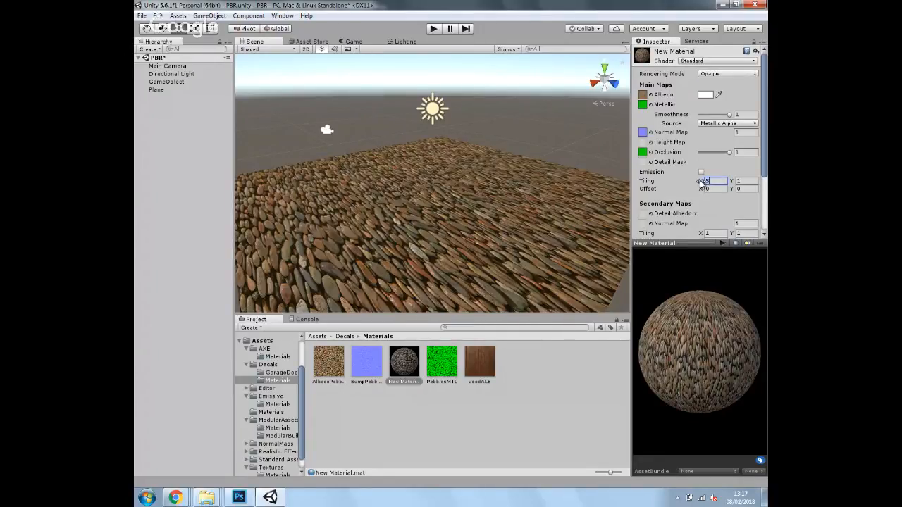
key(Tab)
text(5)
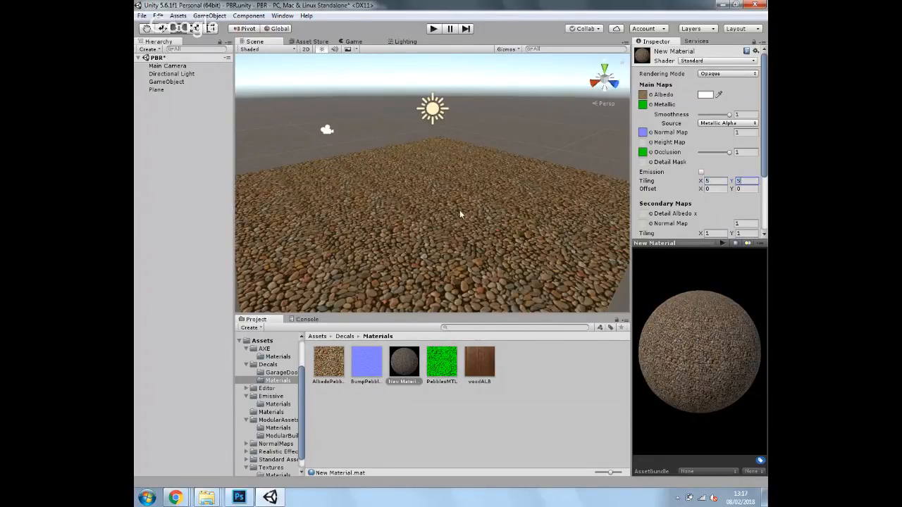
View the tiled pebbles from above and try out the Smoothness range on them
drag(475, 220, 489, 196)
scroll(455, 254, up, 3)
scroll(455, 252, up, 3)
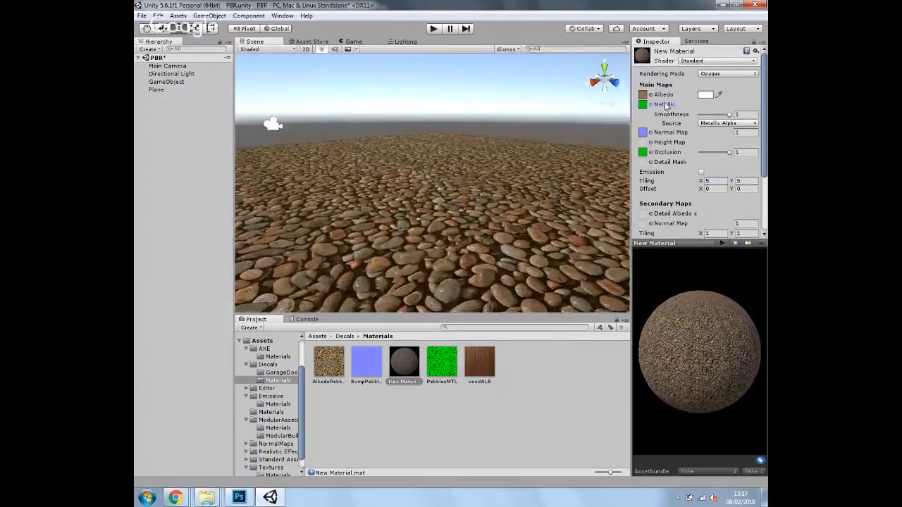
mouse_move(729, 115)
mouse_down()
mouse_move(683, 119)
mouse_move(732, 114)
mouse_up()
click(408, 363)
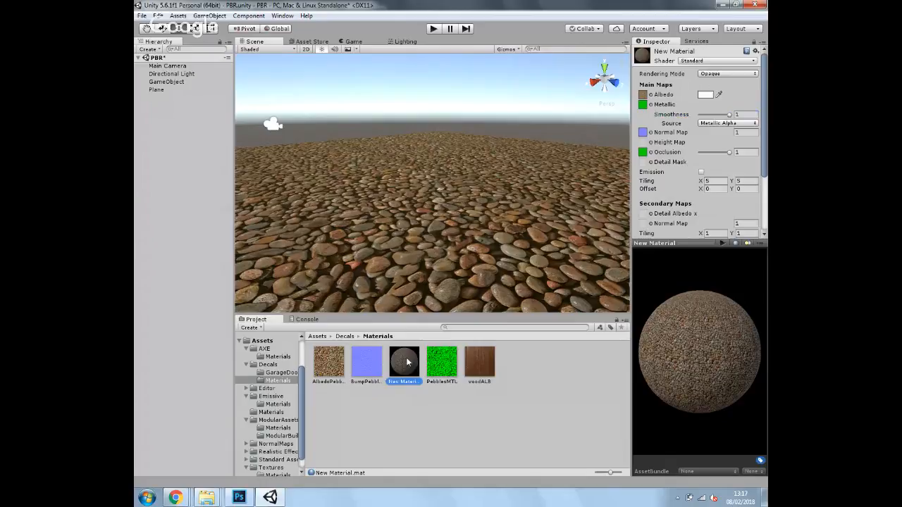
click(239, 497)
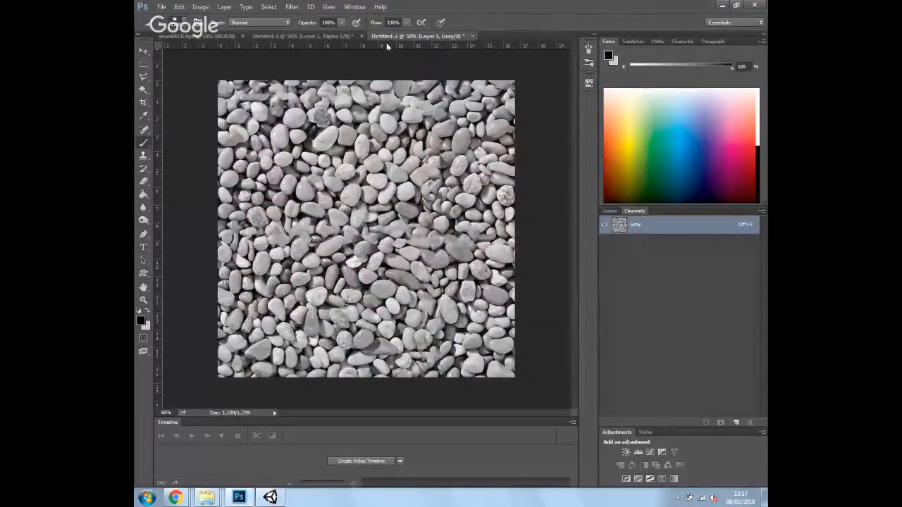
In Untitled-1 with all colour channels shown, start a Save As in Targa format
click(299, 36)
click(604, 224)
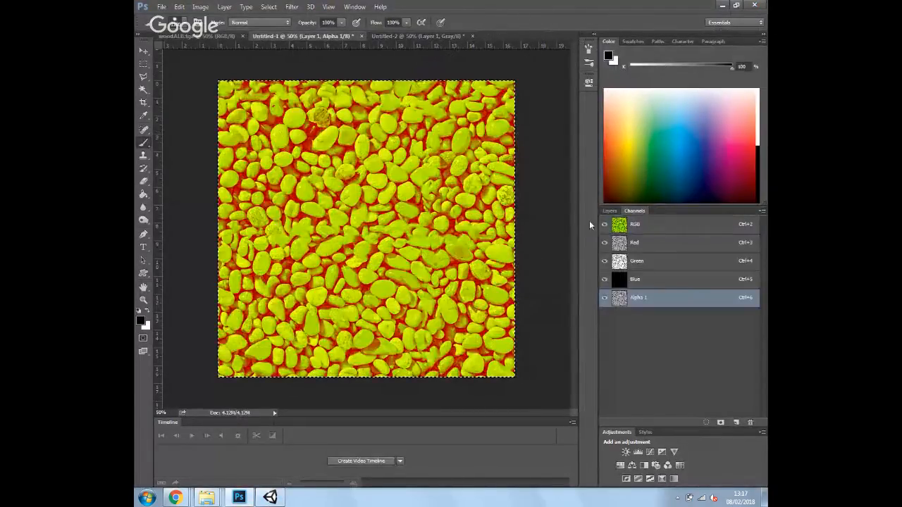
click(162, 7)
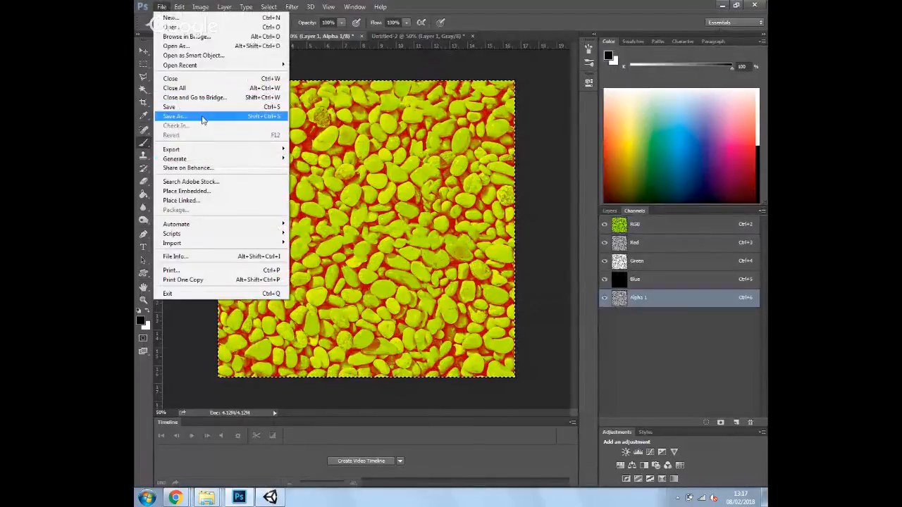
click(201, 116)
click(293, 383)
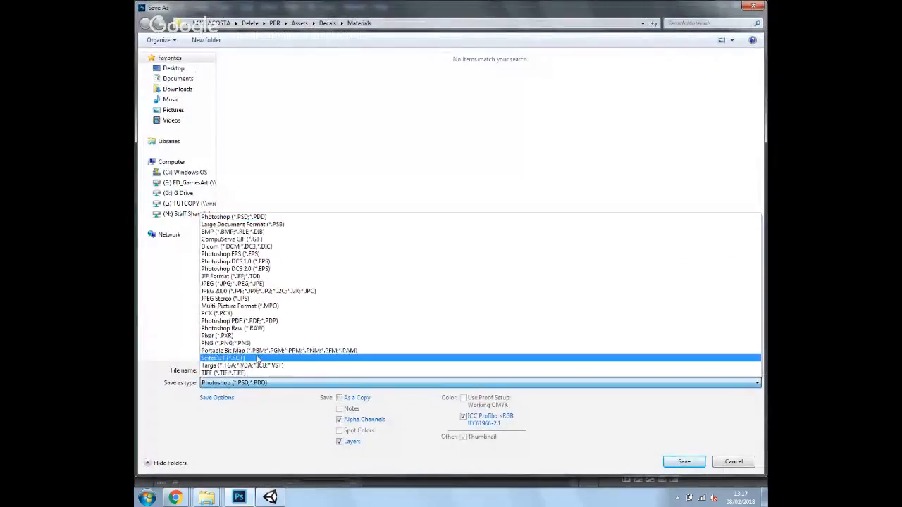
click(288, 362)
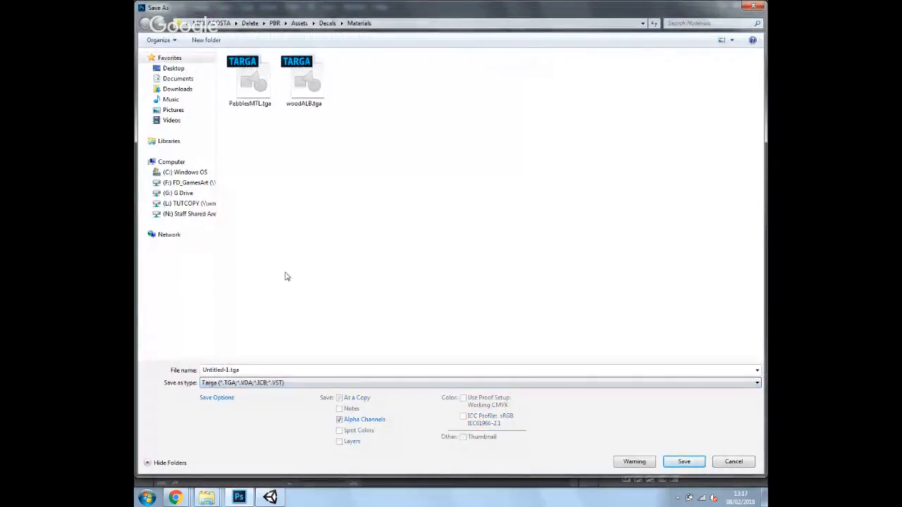
Overwrite PebblesMTL.tga as a 32-bit Targa that keeps the alpha channel
click(255, 84)
click(678, 463)
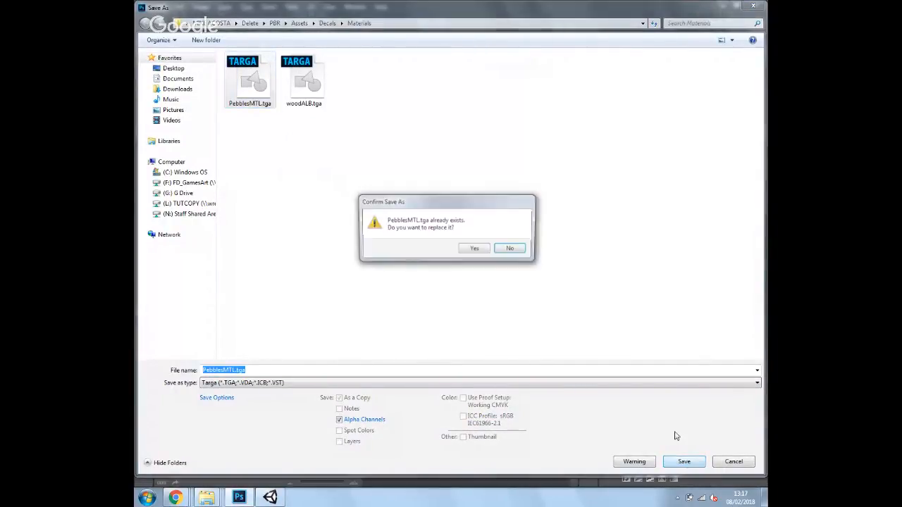
click(476, 250)
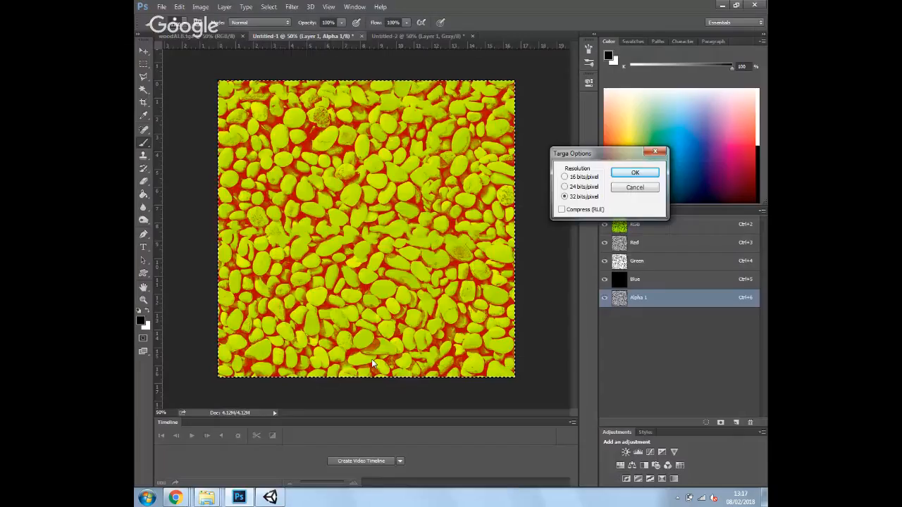
key(Return)
click(270, 497)
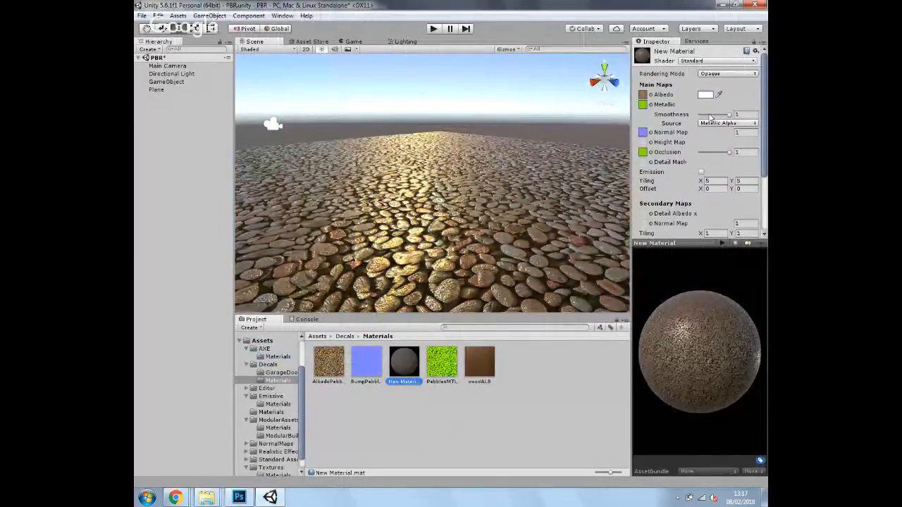
Drop New Material's Smoothness to 0.7 and orbit around the pebble floor to check it
mouse_move(728, 115)
mouse_down()
mouse_move(713, 116)
mouse_move(720, 117)
mouse_up()
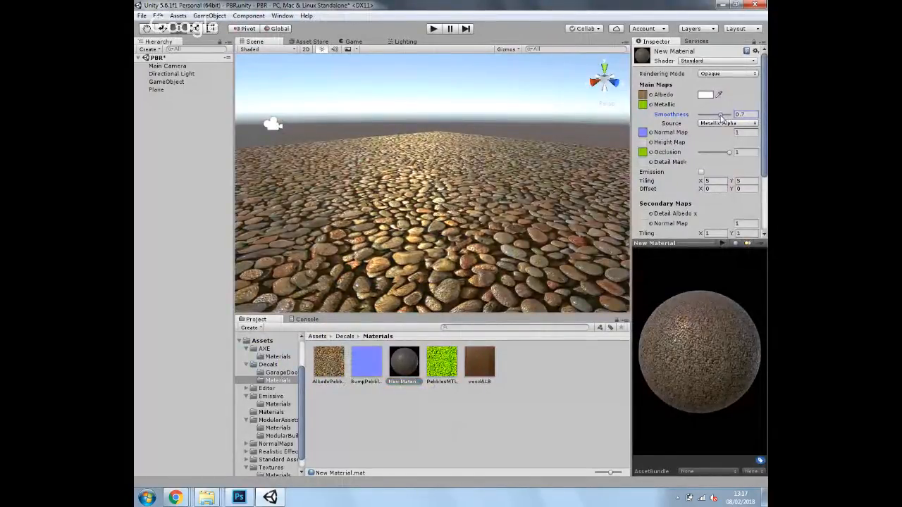
drag(417, 261, 457, 212)
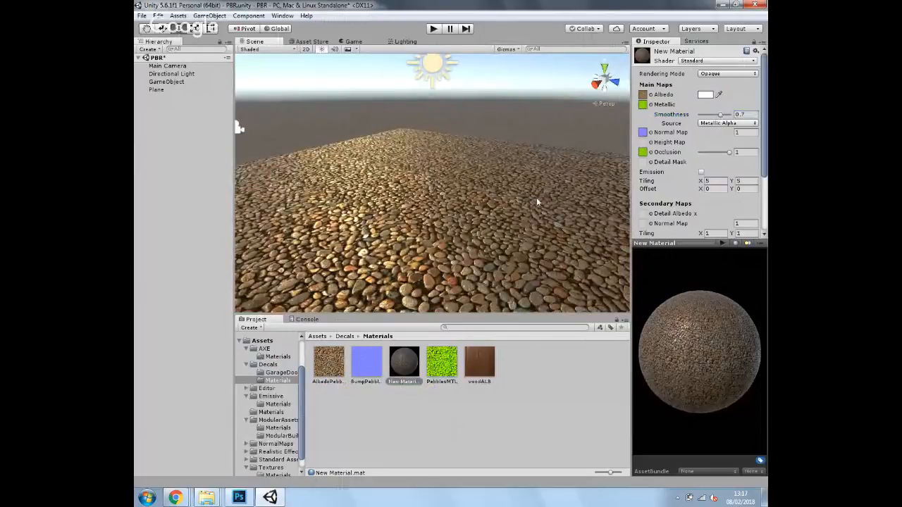
click(399, 370)
click(345, 337)
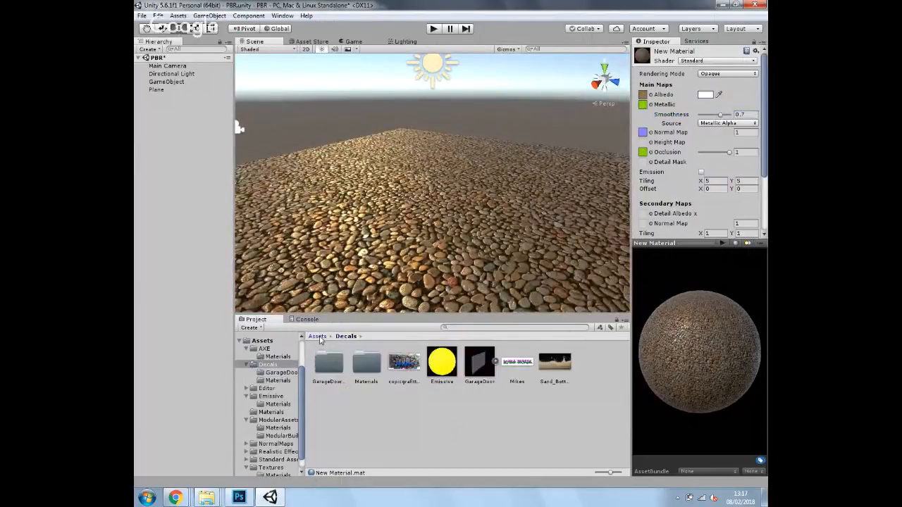
Apply the porcelain tile material from Assets > Materials to the floor
click(319, 336)
double_click(488, 367)
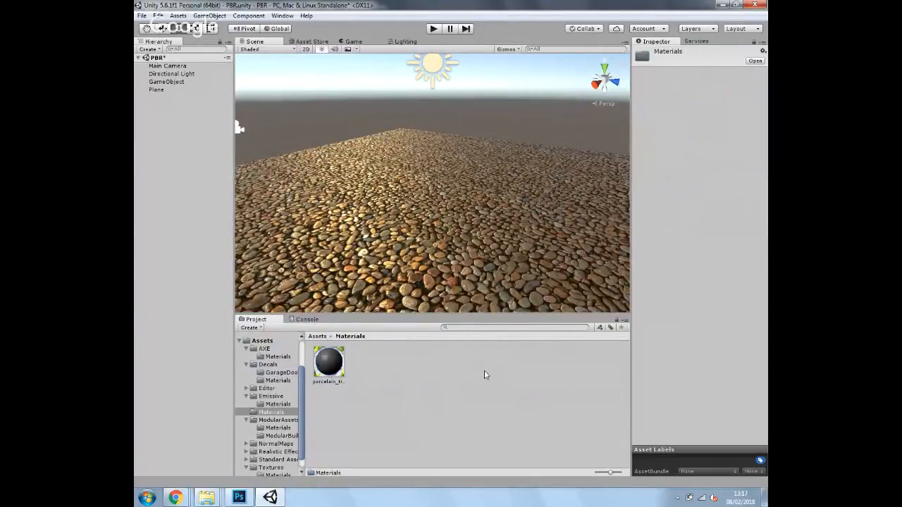
drag(337, 364, 451, 216)
scroll(481, 226, down, 3)
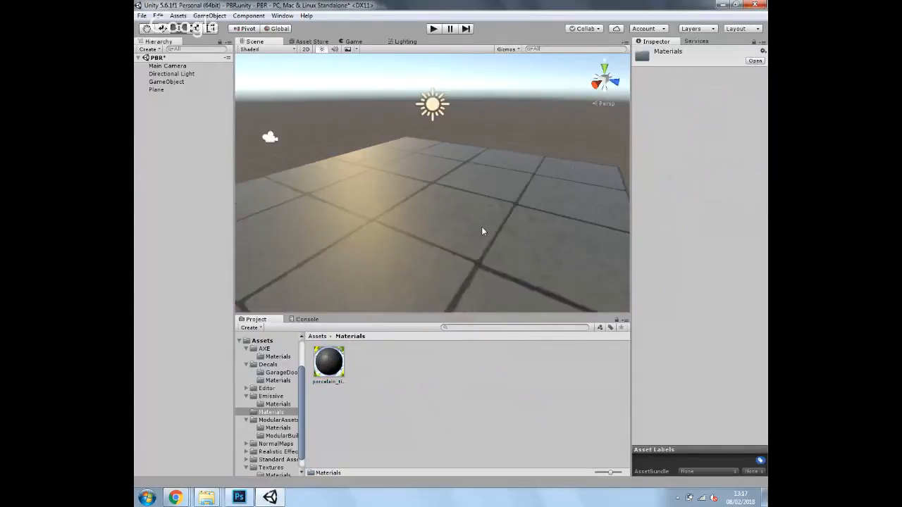
Apply the Floor material from Assets > Textures to the plane and lower its Height Map to 0.008
click(319, 337)
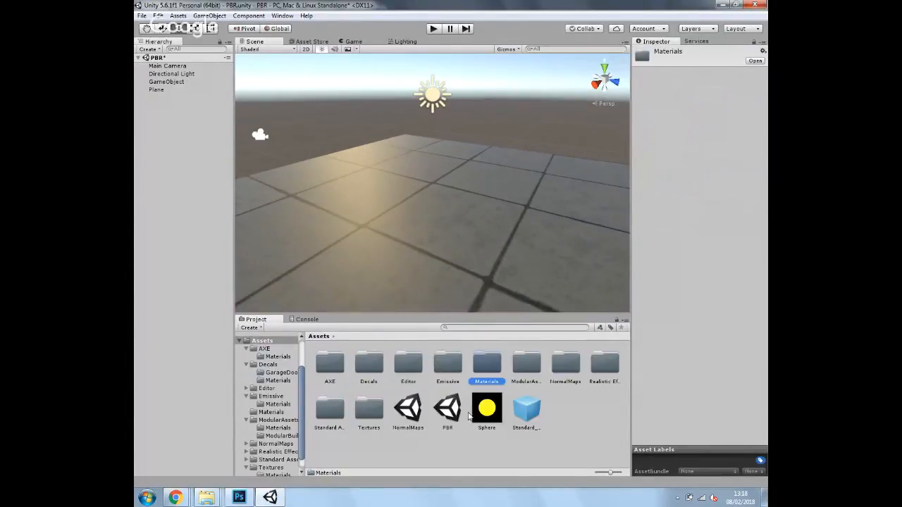
double_click(367, 412)
drag(411, 361, 573, 237)
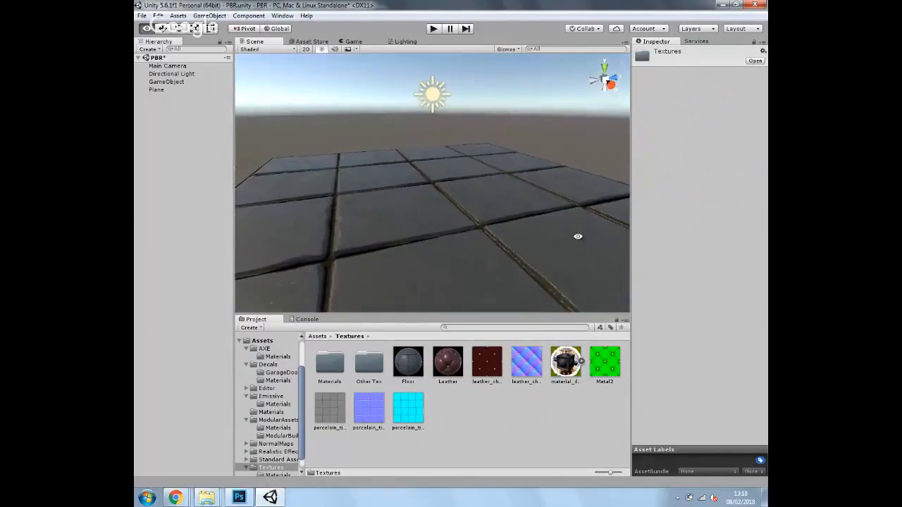
click(408, 416)
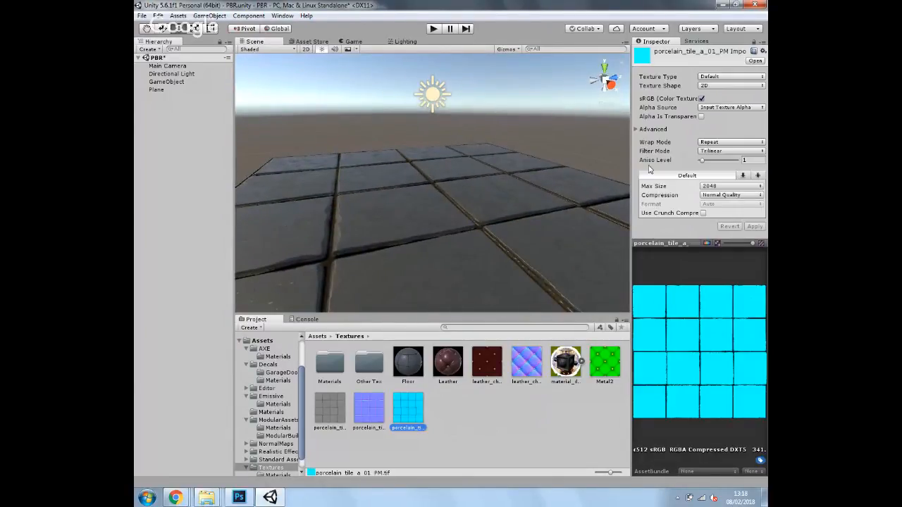
click(408, 368)
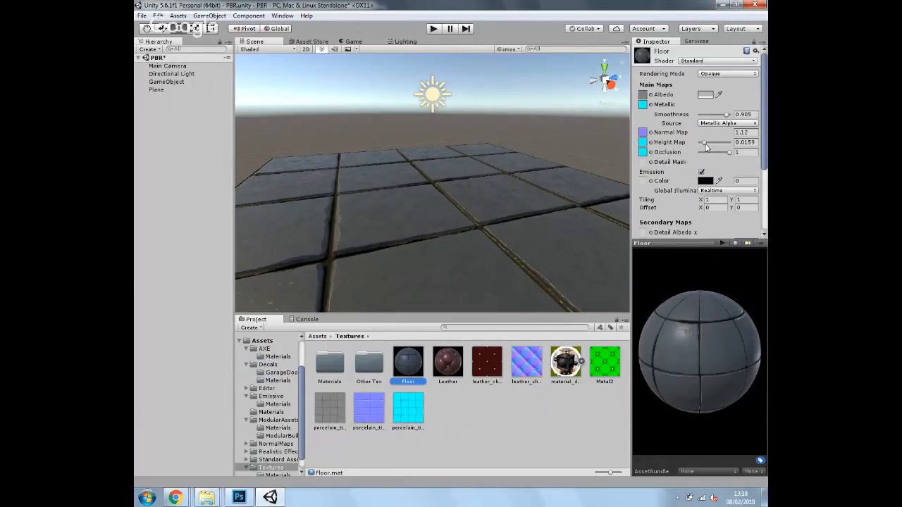
drag(704, 145, 701, 150)
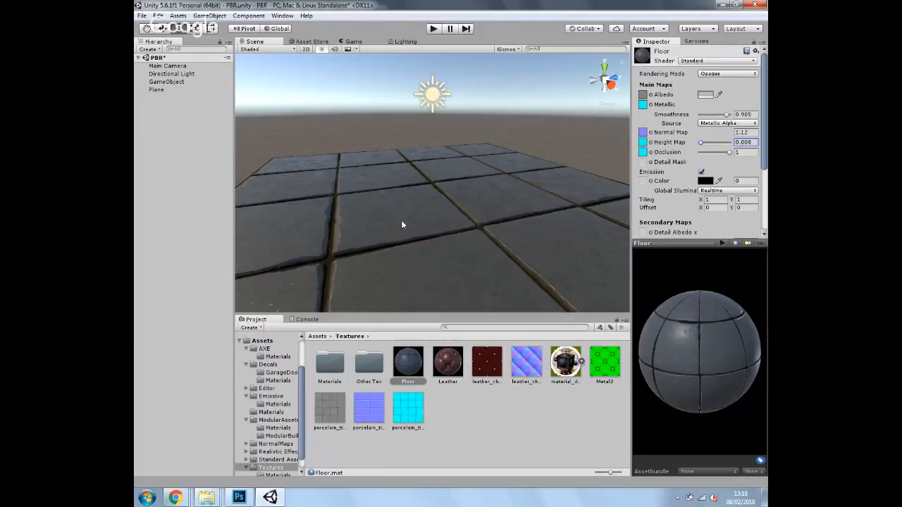
drag(402, 221, 441, 242)
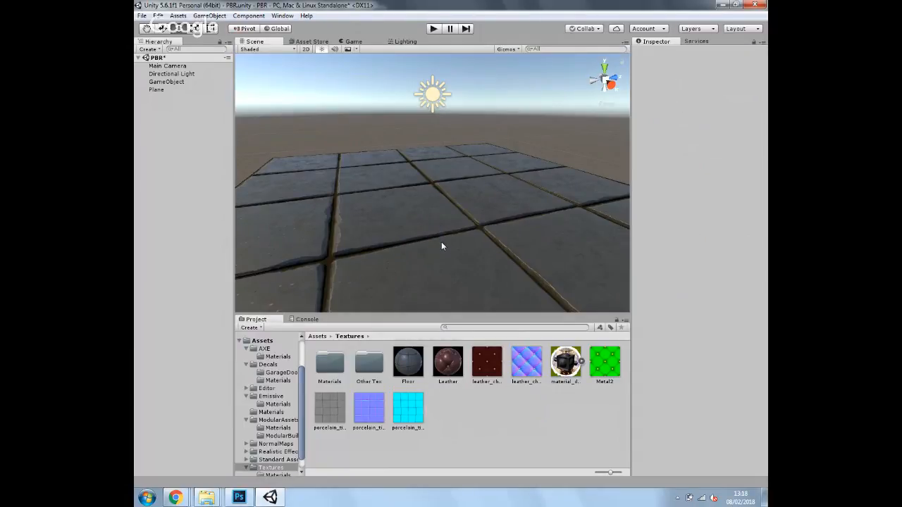